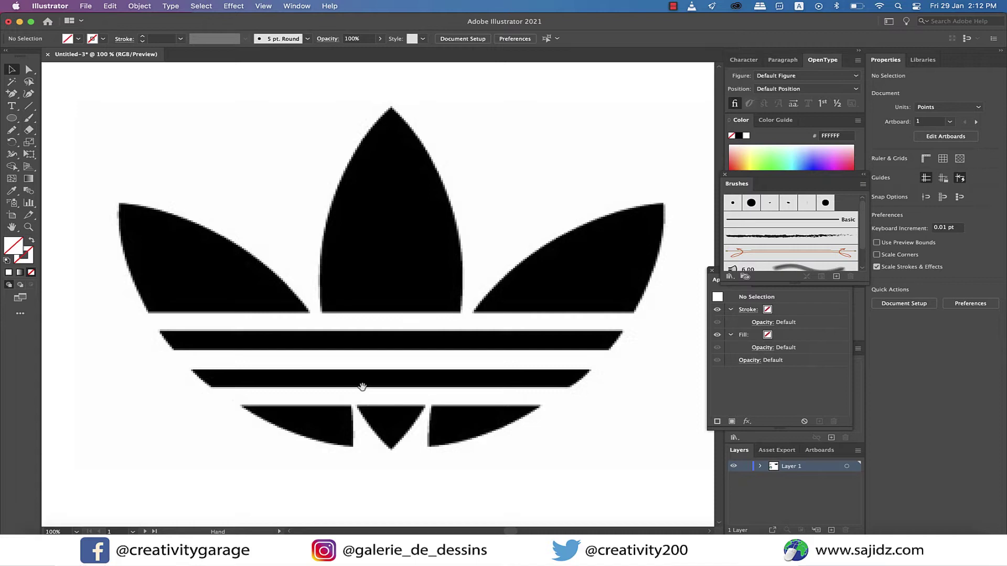
{"action": "left_click_drag", "start_coordinate": [545, 95], "coordinate": [569, 101]}
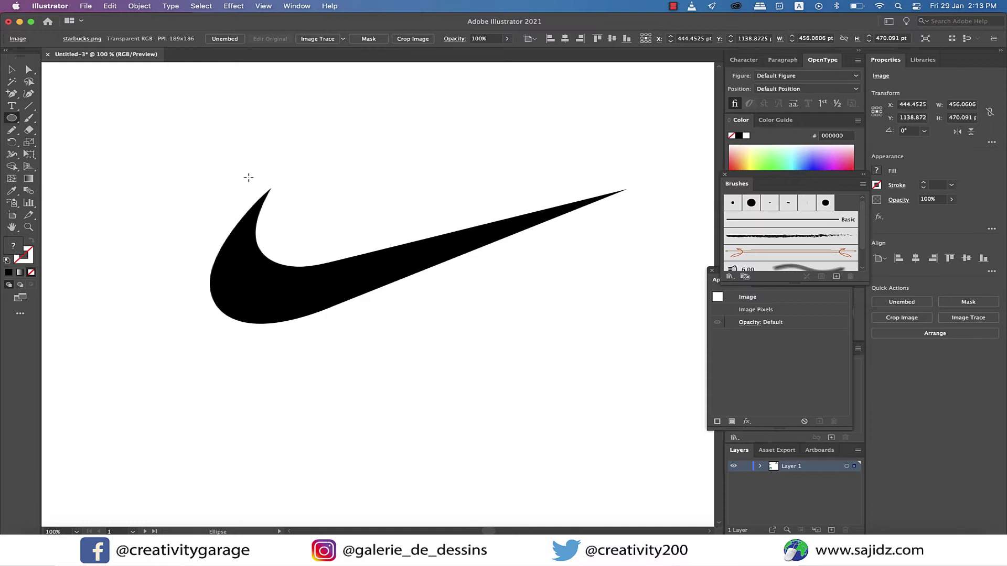
- Draw a circle about 133 pt in diameter over the swoosh's inner curve, with no fill and a 1 px black stroke
{"action": "left_click_drag", "start_coordinate": [249, 177], "coordinate": [387, 300]}
{"action": "key", "text": "d"}
{"action": "key", "text": "/"}
{"action": "key", "text": "v"}
{"action": "left_click", "coordinate": [313, 238]}
{"action": "left_click", "coordinate": [434, 483]}
{"action": "left_click", "coordinate": [385, 238]}
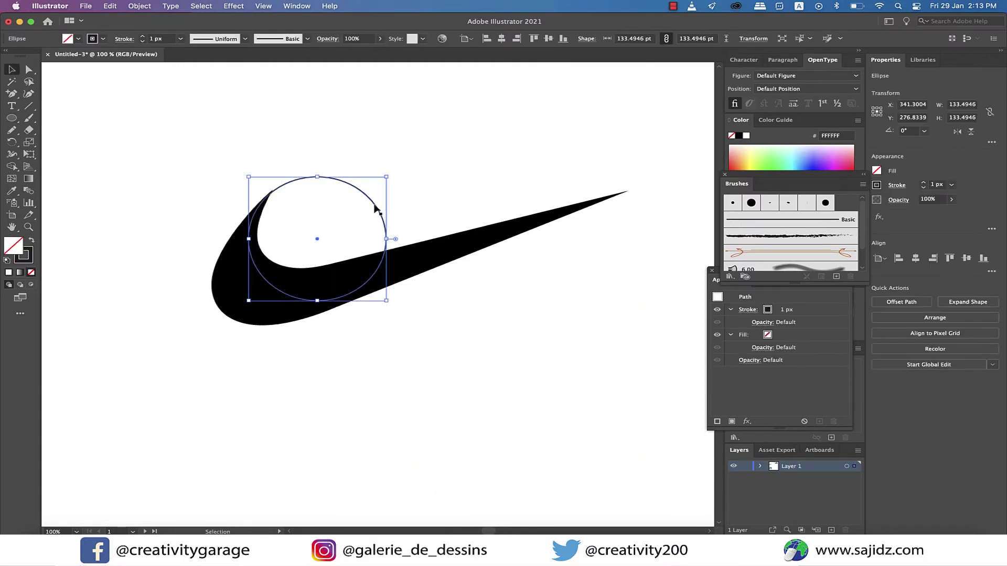
- Scale the circle down to about 76 pt and place it over the upper part of the swoosh's hook
{"action": "left_click_drag", "start_coordinate": [317, 242], "coordinate": [341, 214]}
{"action": "left_click_drag", "start_coordinate": [405, 269], "coordinate": [254, 243]}
{"action": "left_click", "coordinate": [608, 390]}
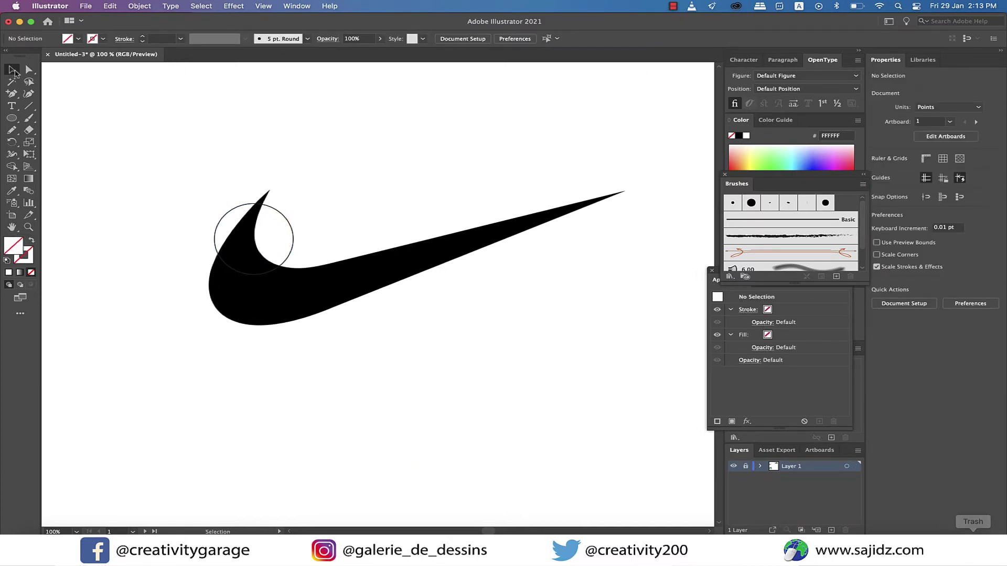
- Add a new layer above the locked Layer 1
{"action": "left_click", "coordinate": [831, 530]}
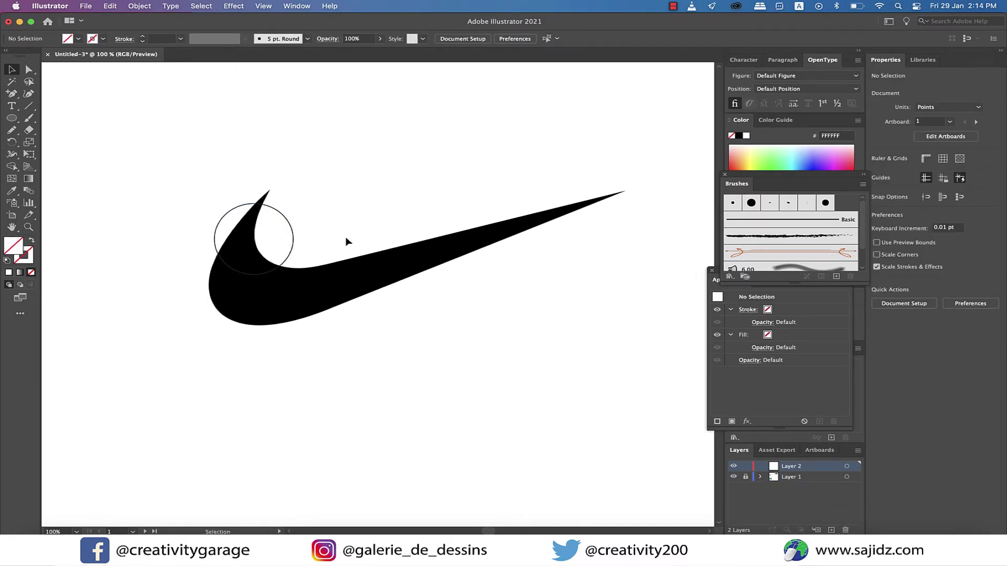
- Transfer the small circle from Layer 1 to Layer 2 and lock Layer 1 again
{"action": "left_click", "coordinate": [745, 476]}
{"action": "left_click", "coordinate": [286, 220]}
{"action": "key", "text": "cmd+x"}
{"action": "left_click", "coordinate": [745, 477]}
{"action": "left_click", "coordinate": [793, 467]}
{"action": "key", "text": "cmd+v"}
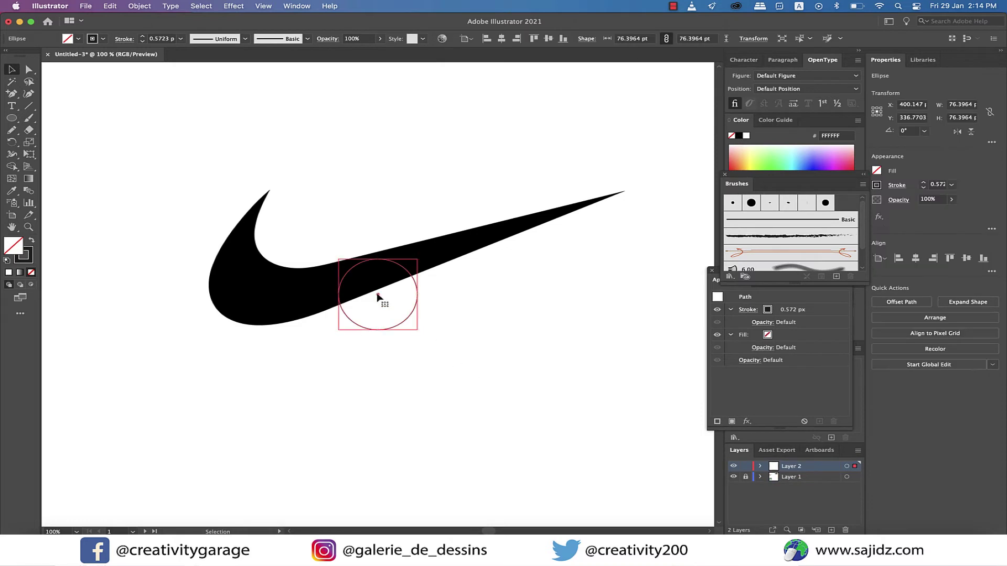
- Move the pasted circle below the swoosh's hook and delete it
{"action": "left_click_drag", "start_coordinate": [379, 296], "coordinate": [249, 336]}
{"action": "key", "text": "Delete"}
{"action": "scroll", "coordinate": [249, 337], "scroll_direction": "right", "scroll_amount": 1}
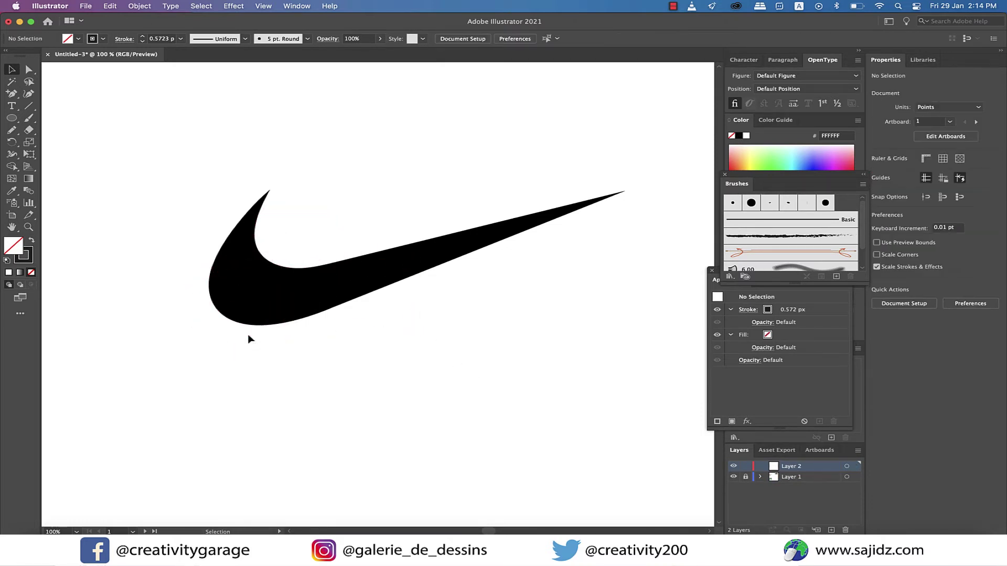
- Dim the images on Layer 1 to 50% and make Layer 2 active for tracing with the Pen tool
{"action": "left_click_drag", "start_coordinate": [11, 93], "coordinate": [75, 96]}
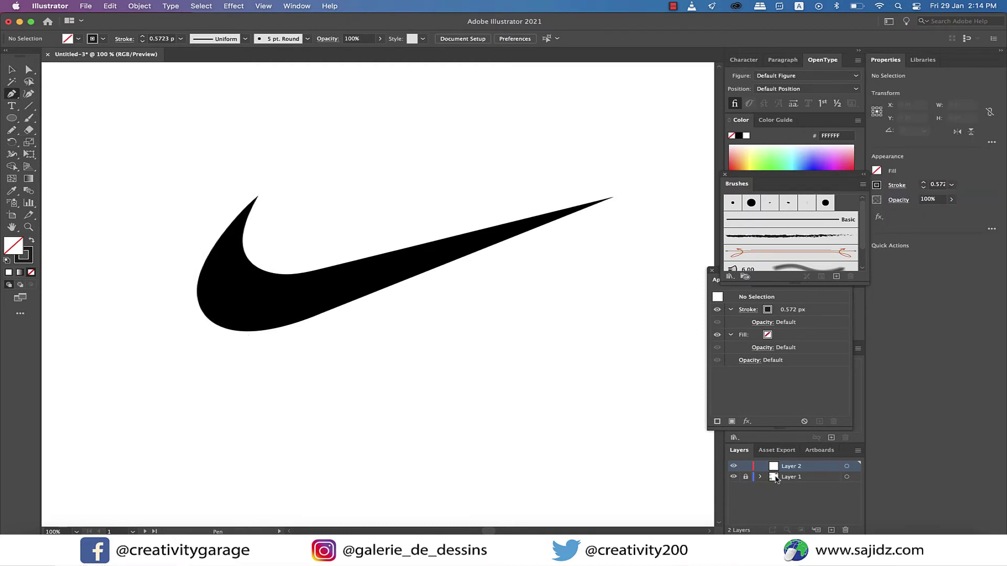
{"action": "left_click", "coordinate": [776, 479]}
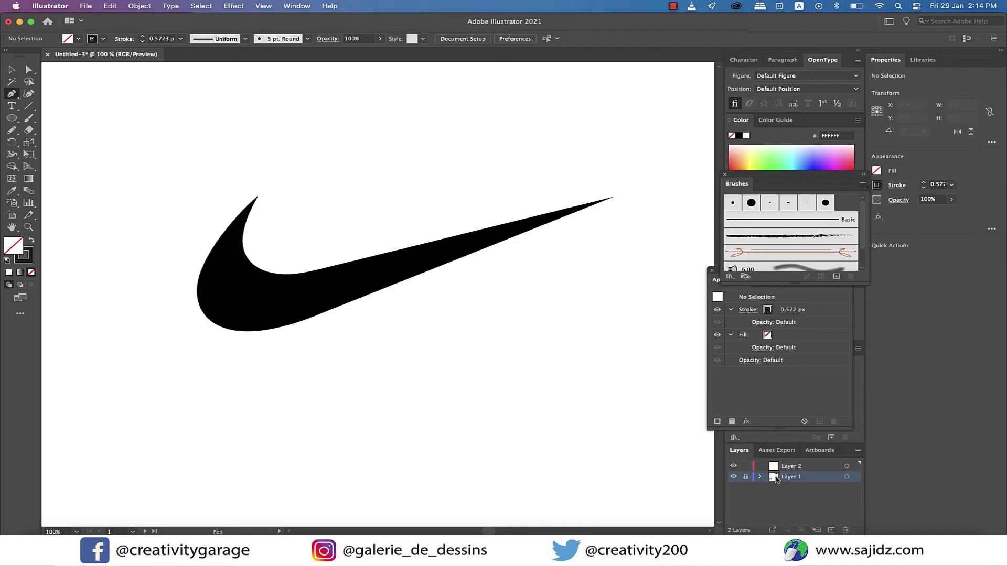
{"action": "double_click", "coordinate": [776, 478]}
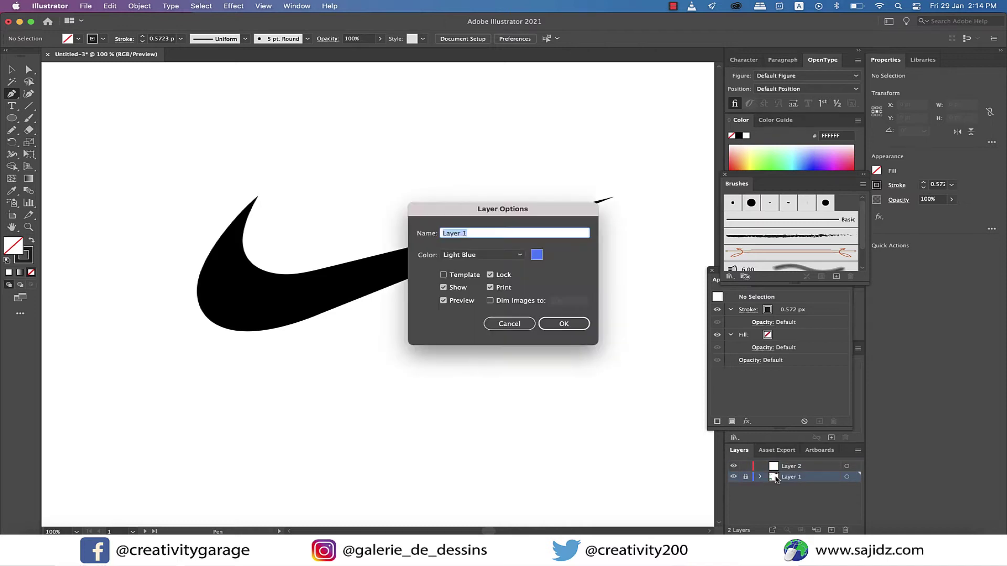
{"action": "left_click", "coordinate": [490, 300]}
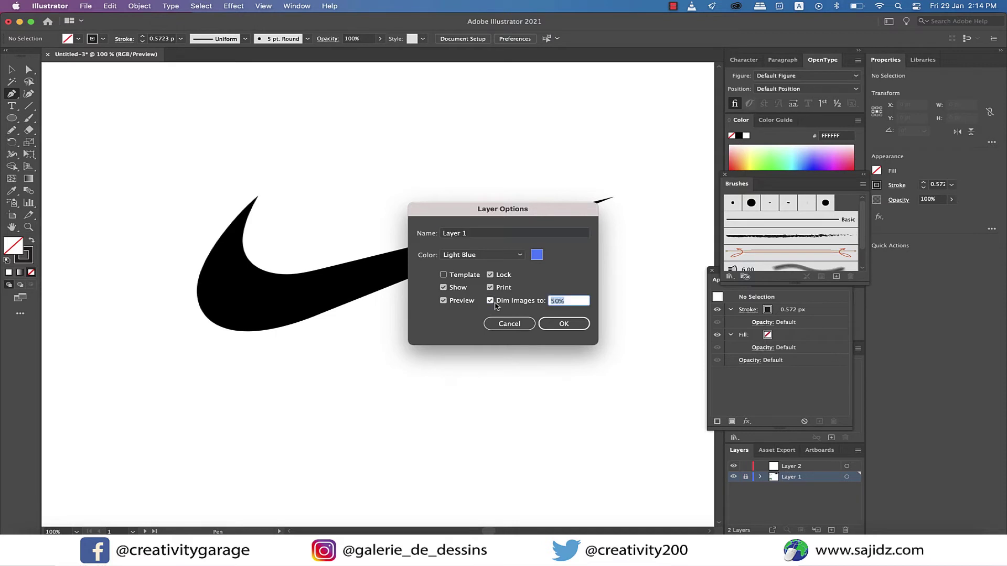
{"action": "left_click", "coordinate": [581, 324]}
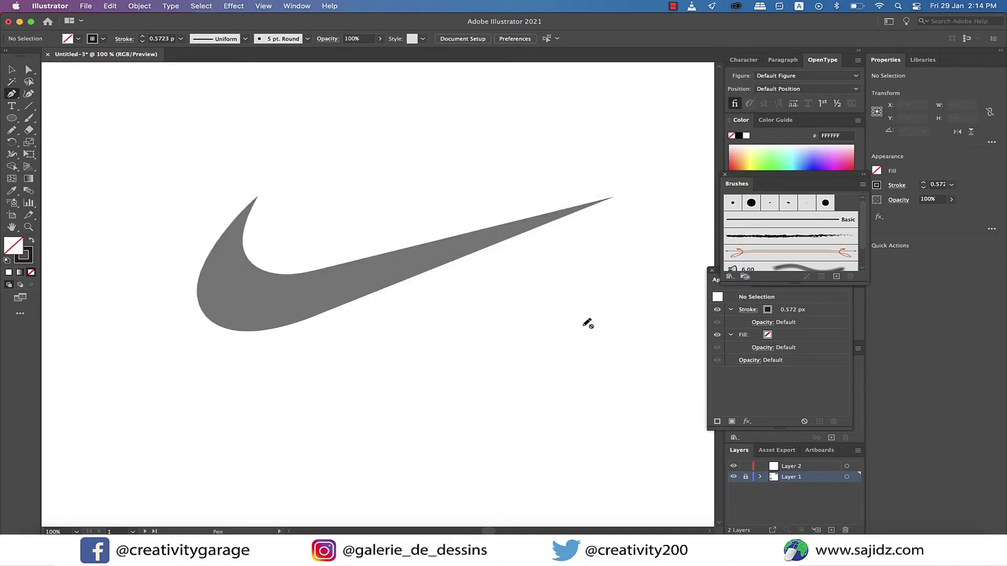
{"action": "left_click", "coordinate": [788, 470]}
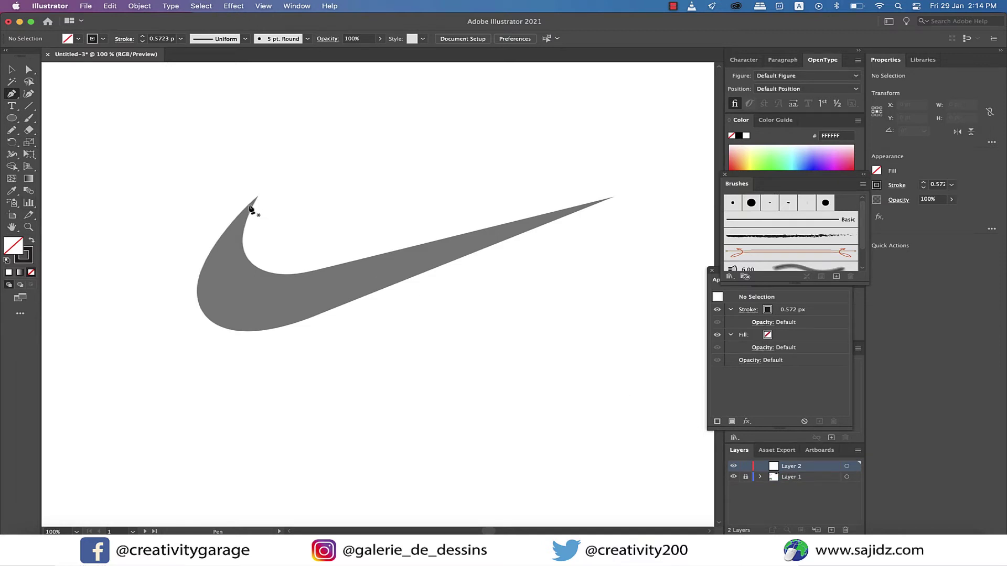
- Trace the swoosh's upper edge with the Pen tool, from the hook's tip along the inner curve to the long pointed tip
{"action": "scroll", "coordinate": [250, 209], "scroll_direction": "up", "scroll_amount": 1}
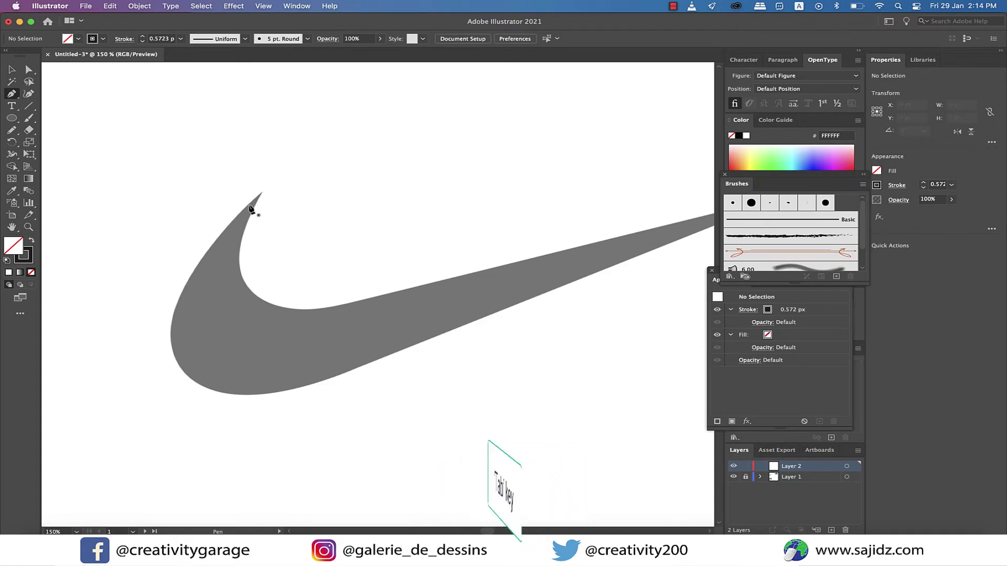
{"action": "key", "text": "Tab"}
{"action": "left_click", "coordinate": [227, 176]}
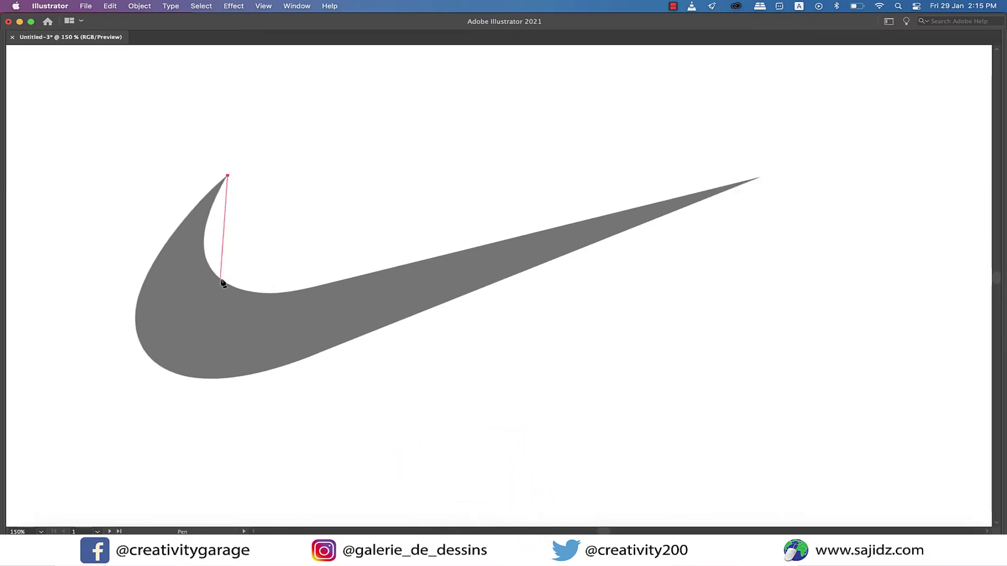
{"action": "left_click_drag", "start_coordinate": [220, 278], "coordinate": [263, 312]}
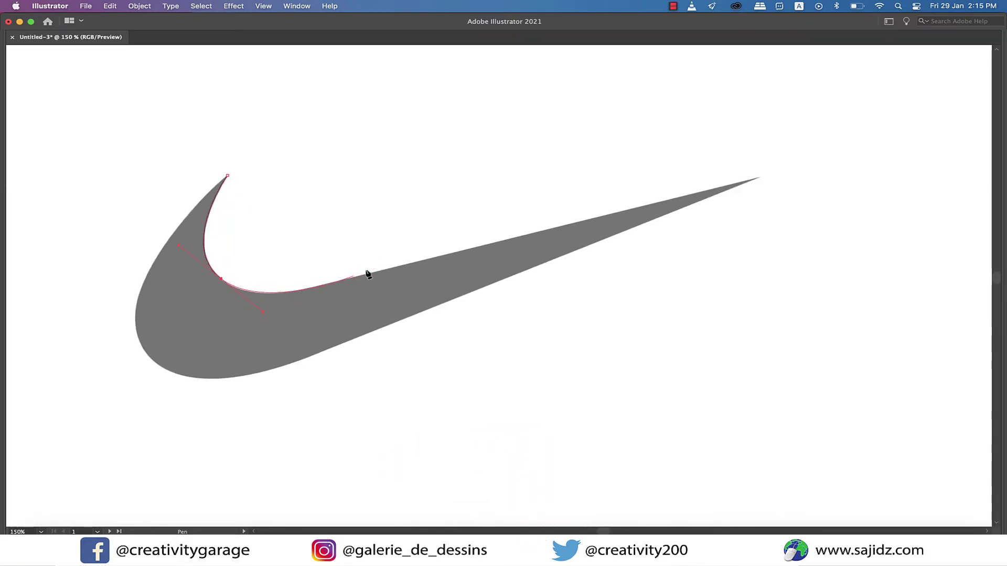
{"action": "left_click_drag", "start_coordinate": [346, 278], "coordinate": [431, 258]}
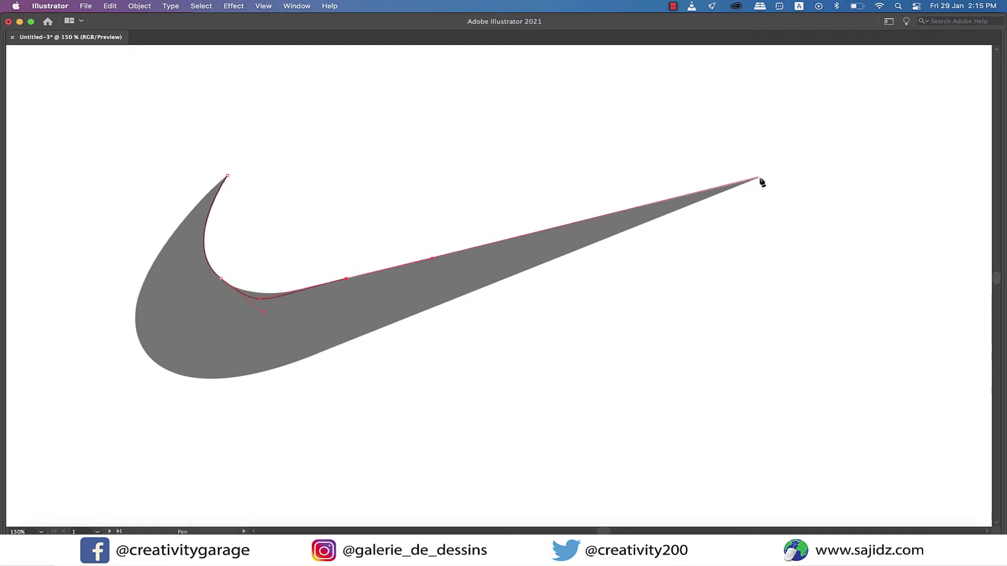
{"action": "left_click_drag", "start_coordinate": [759, 177], "coordinate": [568, 285]}
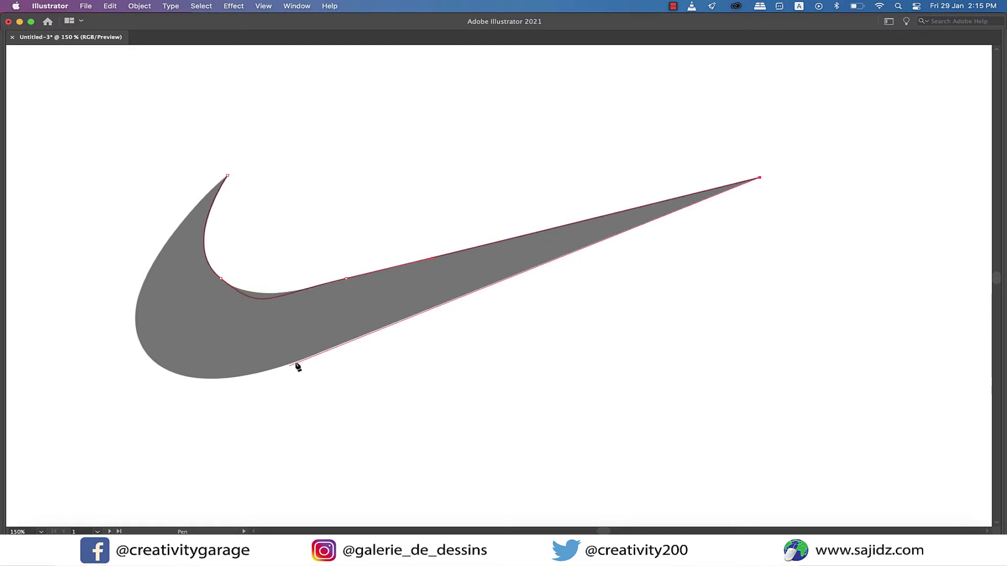
- Continue the path along the swoosh's lower edge and around the rounded end, closing it at the hook's tip
{"action": "left_click_drag", "start_coordinate": [296, 362], "coordinate": [284, 365]}
{"action": "left_click_drag", "start_coordinate": [154, 362], "coordinate": [112, 326]}
{"action": "left_click_drag", "start_coordinate": [158, 255], "coordinate": [167, 241]}
{"action": "left_click_drag", "start_coordinate": [227, 175], "coordinate": [248, 167]}
{"action": "key", "text": "Tab"}
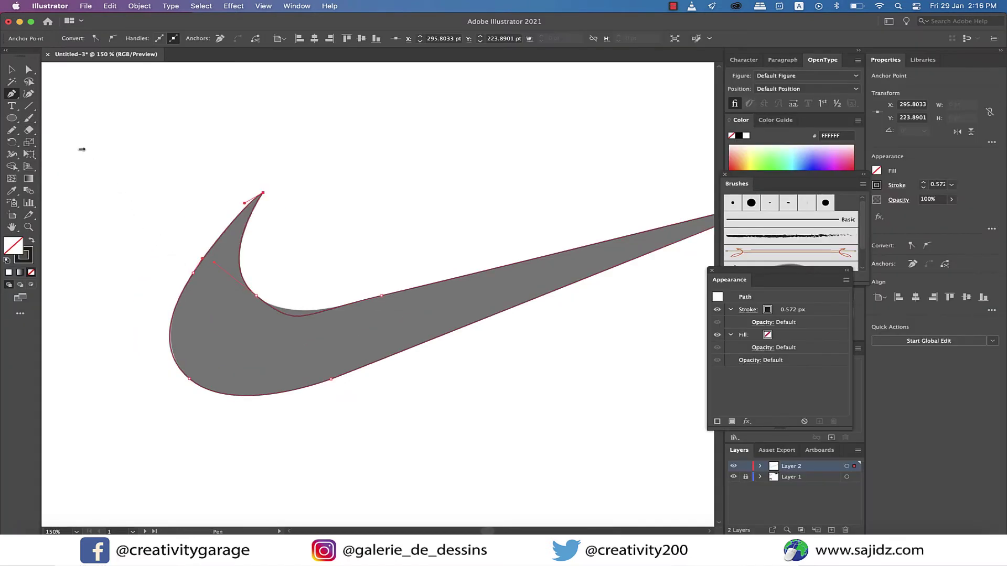
- Adjust the direction handles on the path's inner curve with Direct Selection so it follows the swoosh template
{"action": "key", "text": "v"}
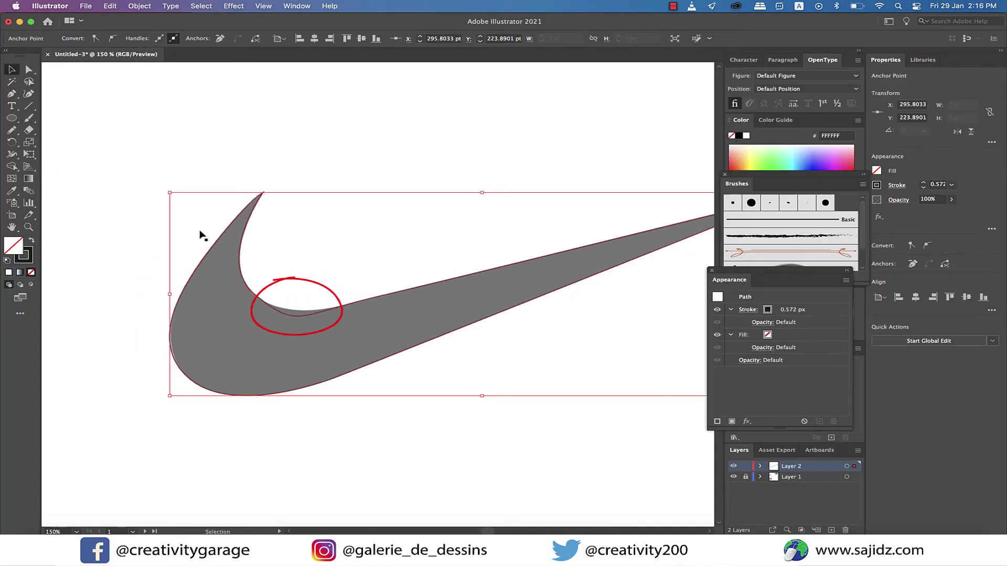
{"action": "left_click", "coordinate": [300, 316]}
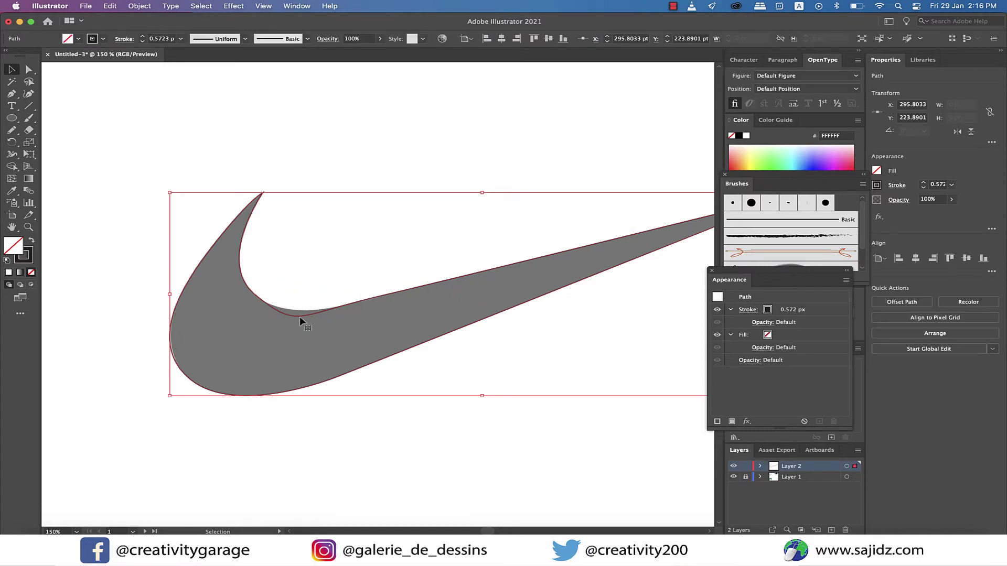
{"action": "left_click", "coordinate": [366, 445]}
{"action": "left_click", "coordinate": [29, 70]}
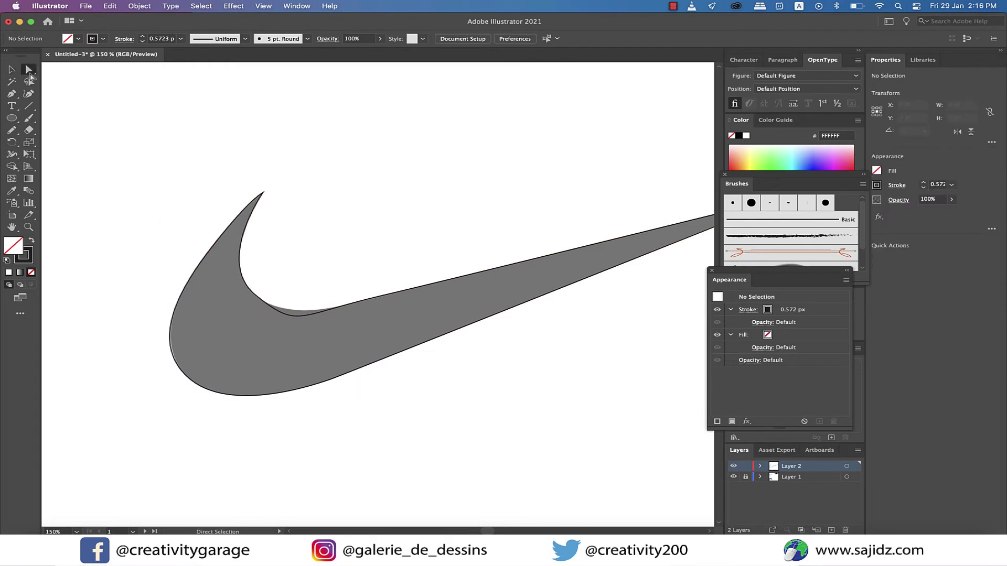
{"action": "left_click", "coordinate": [303, 319]}
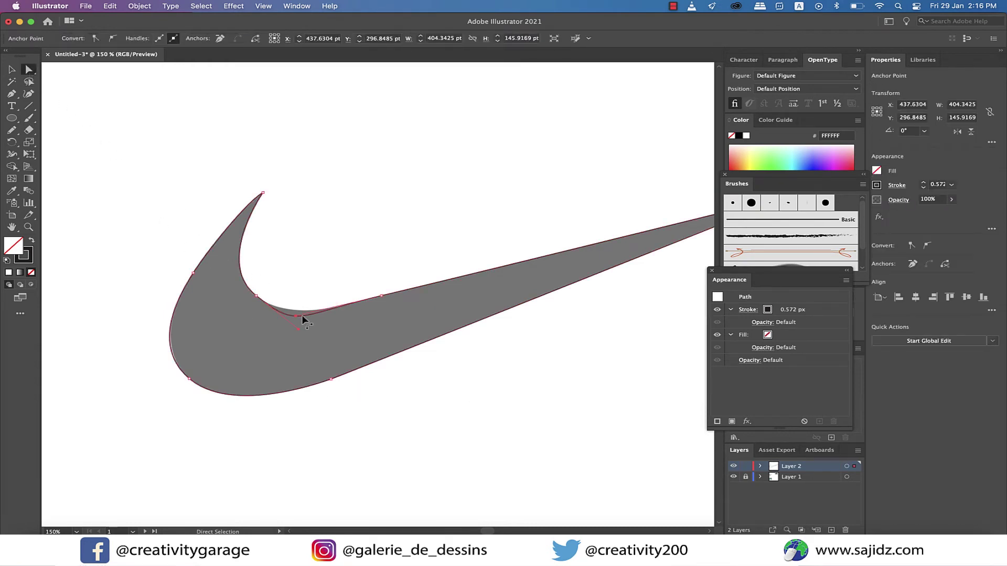
{"action": "scroll", "coordinate": [303, 318], "scroll_direction": "up", "scroll_amount": 5}
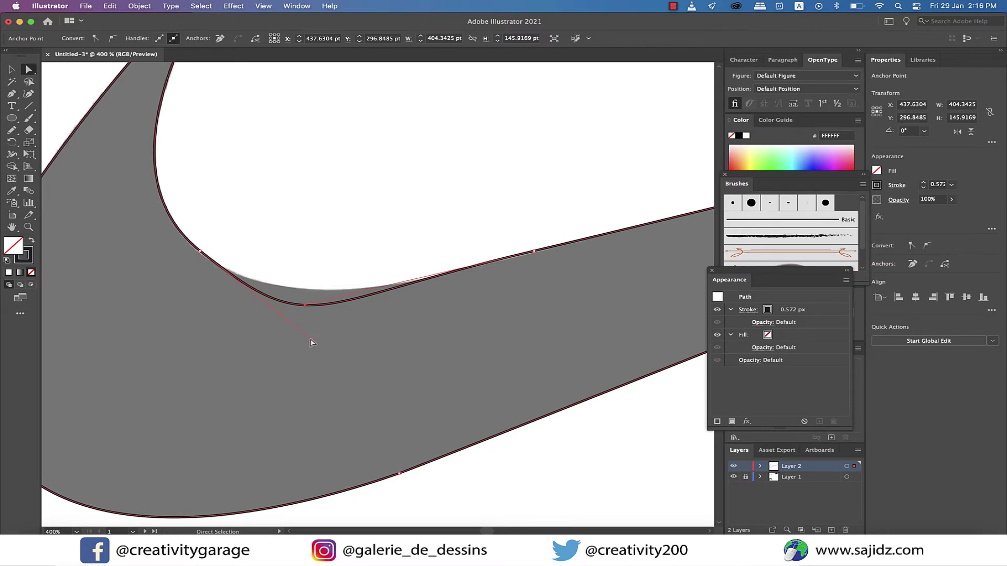
{"action": "left_click_drag", "start_coordinate": [312, 340], "coordinate": [307, 299]}
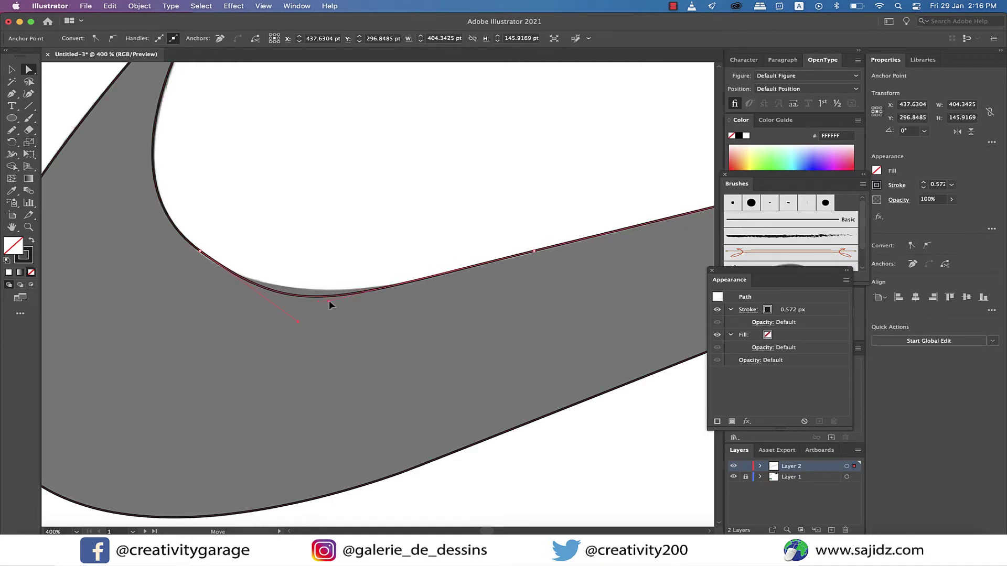
{"action": "left_click_drag", "start_coordinate": [330, 300], "coordinate": [375, 288]}
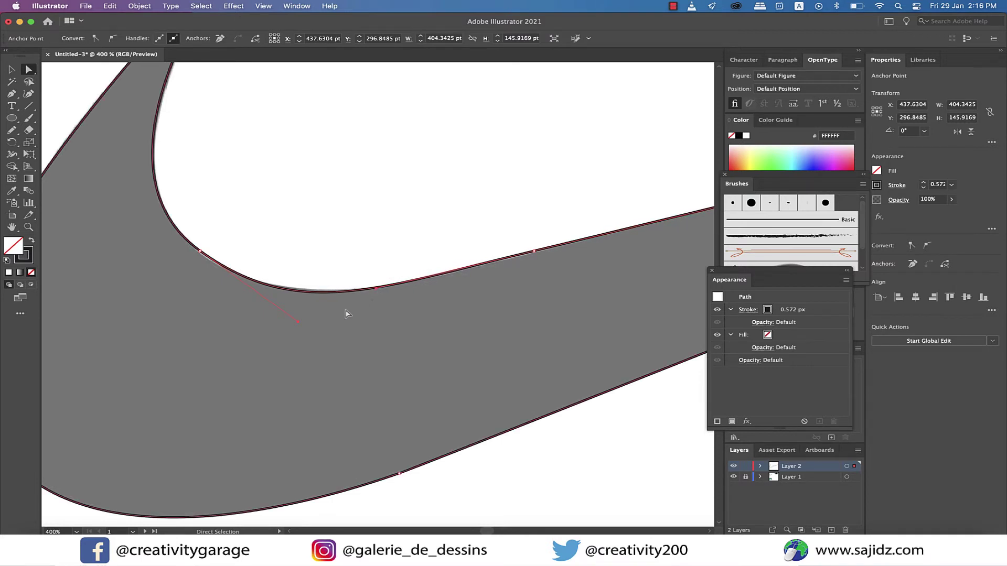
{"action": "key", "text": "super+minus"}
{"action": "key", "text": "super+minus"}
{"action": "key", "text": "super+minus"}
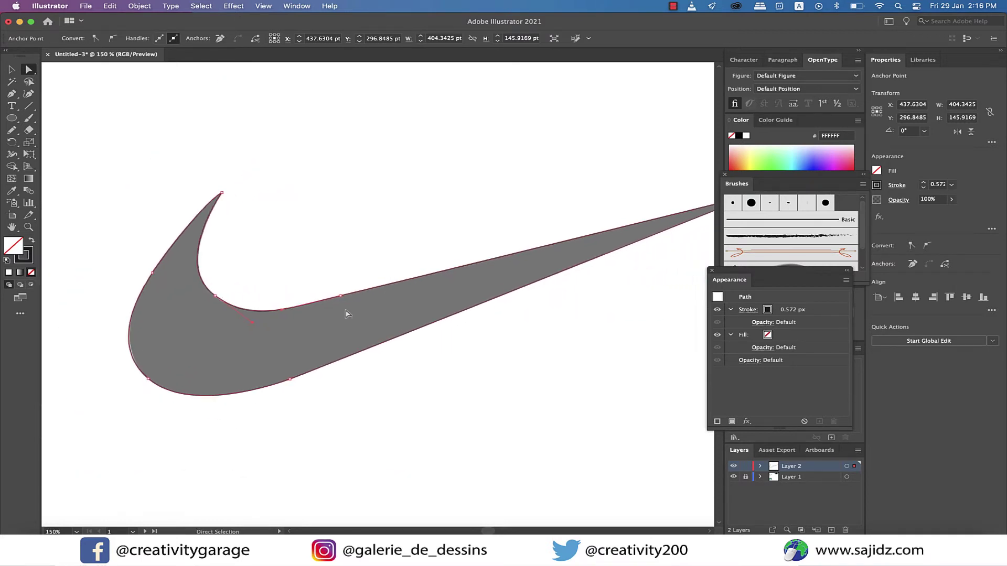
{"action": "scroll", "coordinate": [346, 314], "scroll_direction": "down", "scroll_amount": 2}
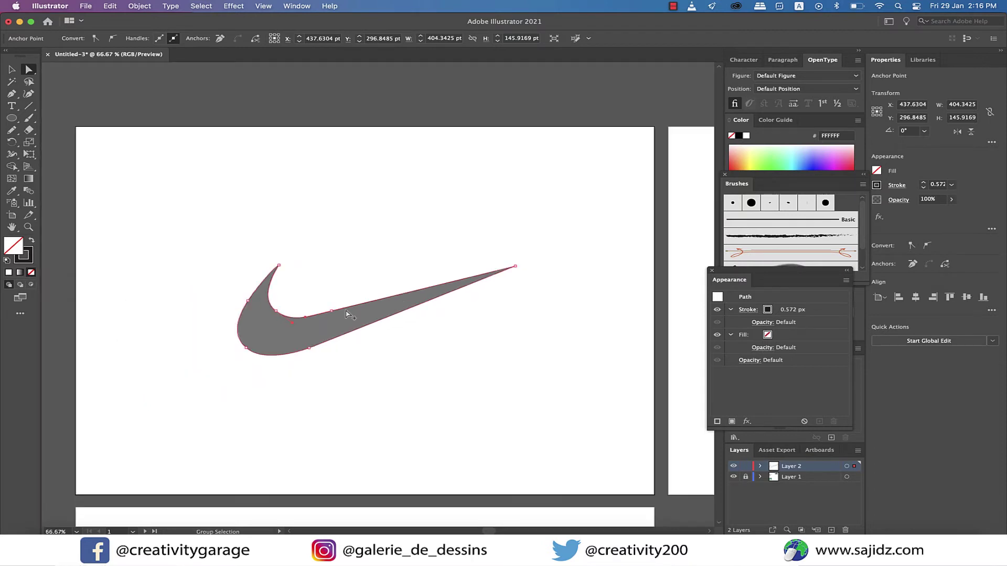
- Give the traced swoosh a solid black fill with no stroke and deselect it
{"action": "scroll", "coordinate": [263, 337], "scroll_direction": "up", "scroll_amount": 1}
{"action": "key", "text": "i"}
{"action": "left_click", "coordinate": [739, 136]}
{"action": "left_click", "coordinate": [12, 69]}
{"action": "left_click", "coordinate": [431, 230]}
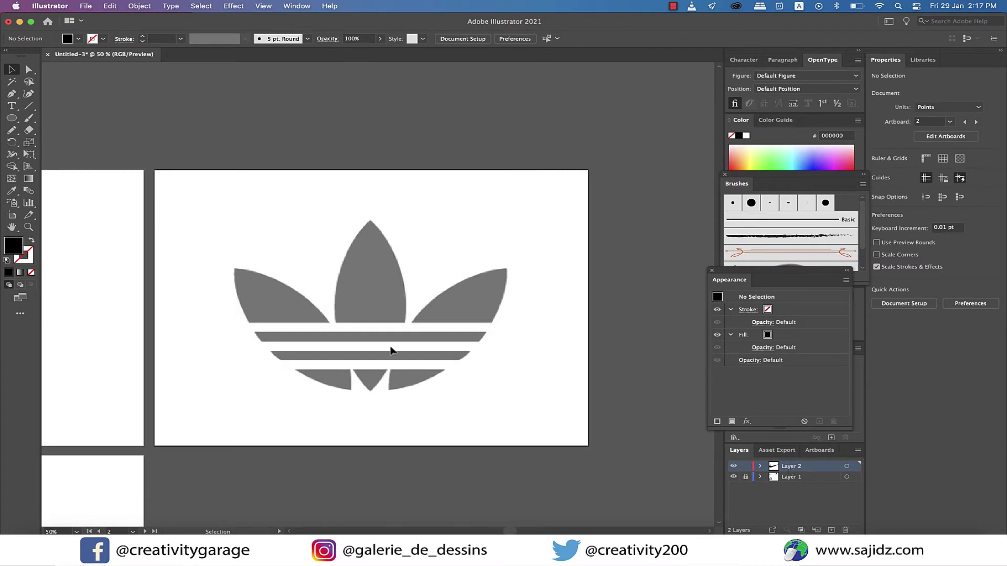
- Draw a circle about 325 pt in diameter over the trefoil logo, with no fill and a 1 px black stroke, and duplicate it about 217 pt horizontally
{"action": "scroll", "coordinate": [391, 350], "scroll_direction": "up", "scroll_amount": 3, "text": "alt"}
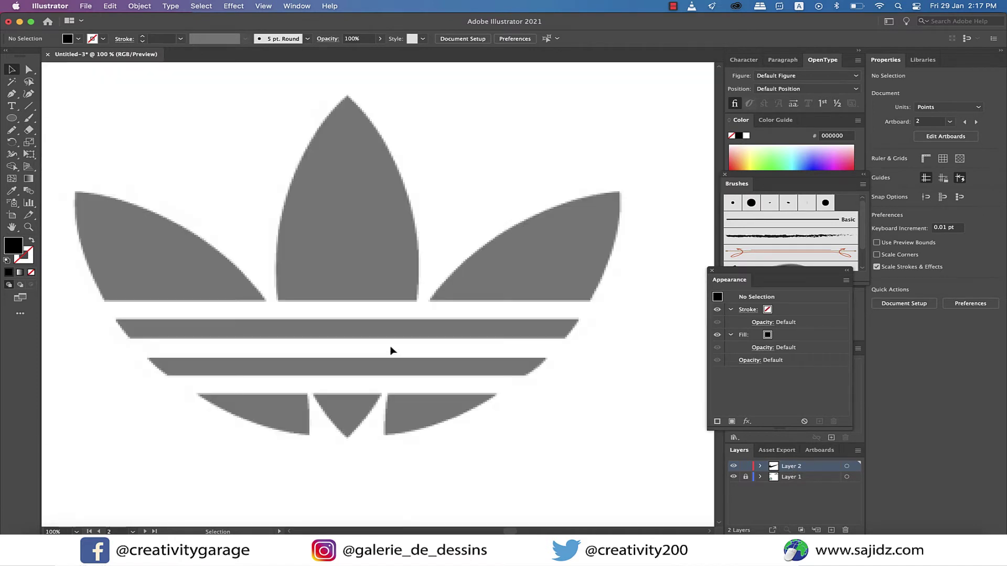
{"action": "scroll", "coordinate": [391, 350], "scroll_direction": "down", "scroll_amount": 1, "text": "alt"}
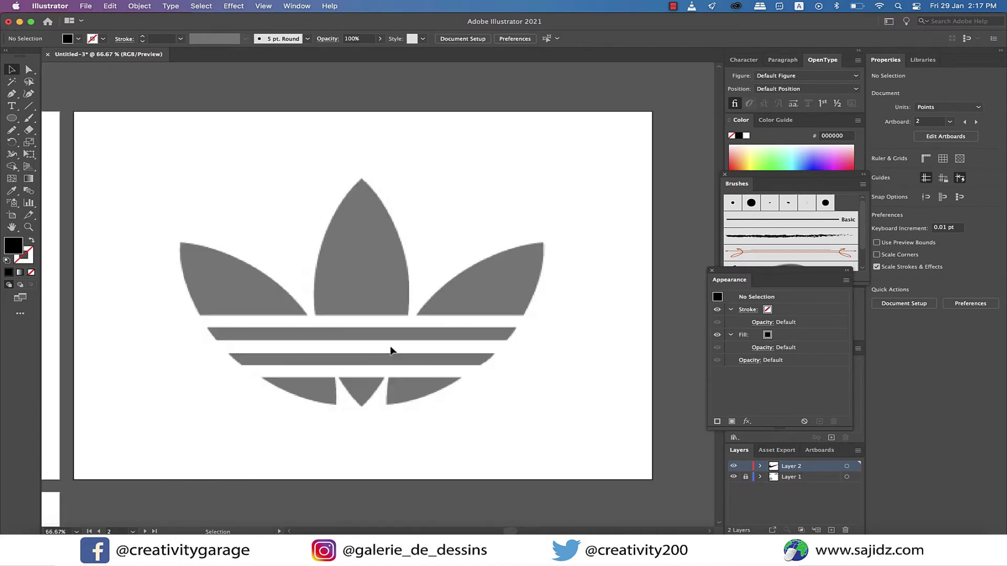
{"action": "scroll", "coordinate": [391, 351], "scroll_direction": "left", "scroll_amount": 1}
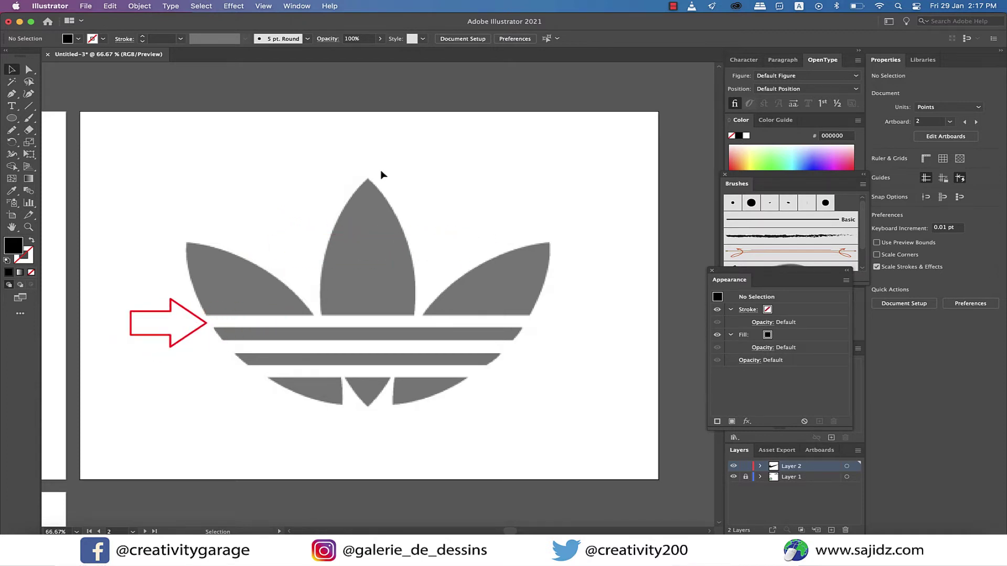
{"action": "left_click_drag", "start_coordinate": [242, 200], "coordinate": [317, 300]}
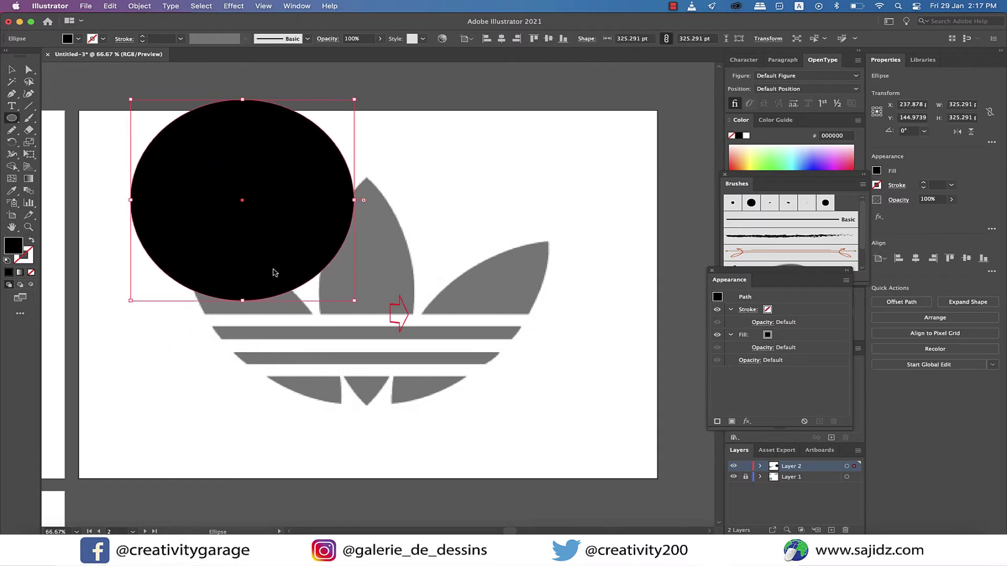
{"action": "left_click", "coordinate": [12, 70]}
{"action": "left_click_drag", "start_coordinate": [246, 237], "coordinate": [395, 238]}
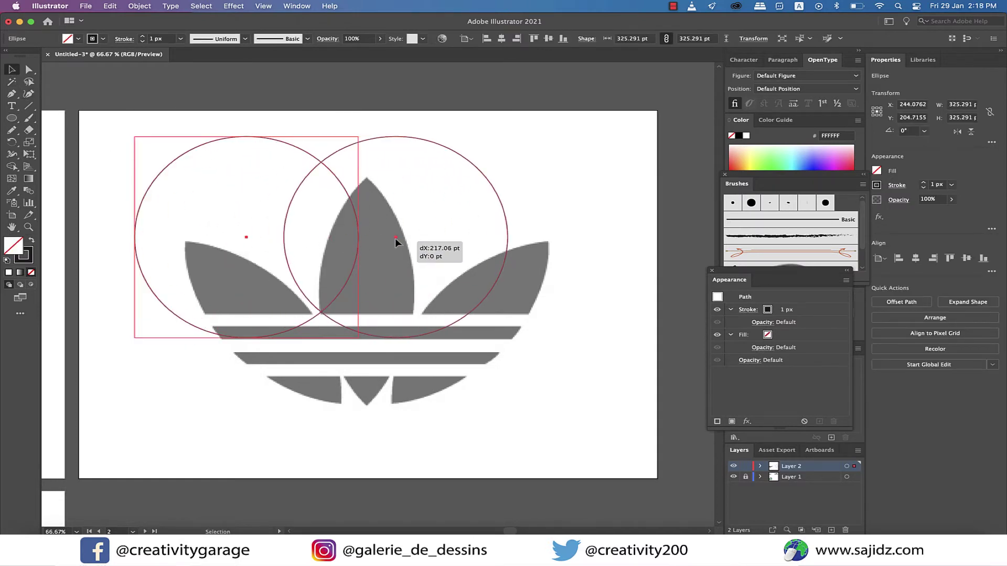
{"action": "left_click", "coordinate": [137, 86]}
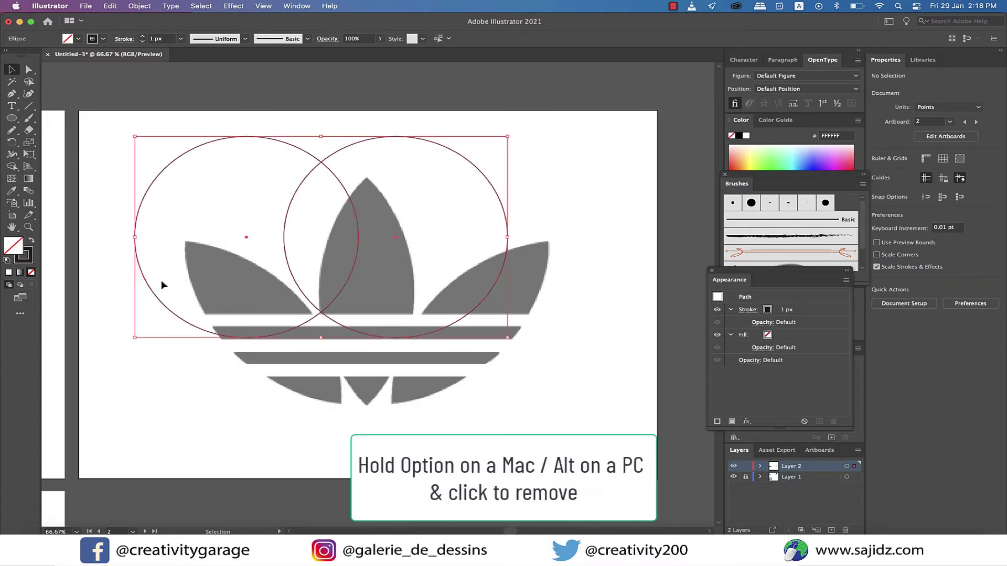
- Remove the outer parts of both overlapping circles with the Shape Builder tool, keeping only the leaf-shaped intersection
{"action": "left_click_drag", "start_coordinate": [476, 152], "coordinate": [203, 281]}
{"action": "key", "text": "shift+m"}
{"action": "left_click", "coordinate": [462, 163], "text": "alt"}
{"action": "left_click", "coordinate": [152, 189], "text": "alt"}
{"action": "left_click", "coordinate": [12, 70]}
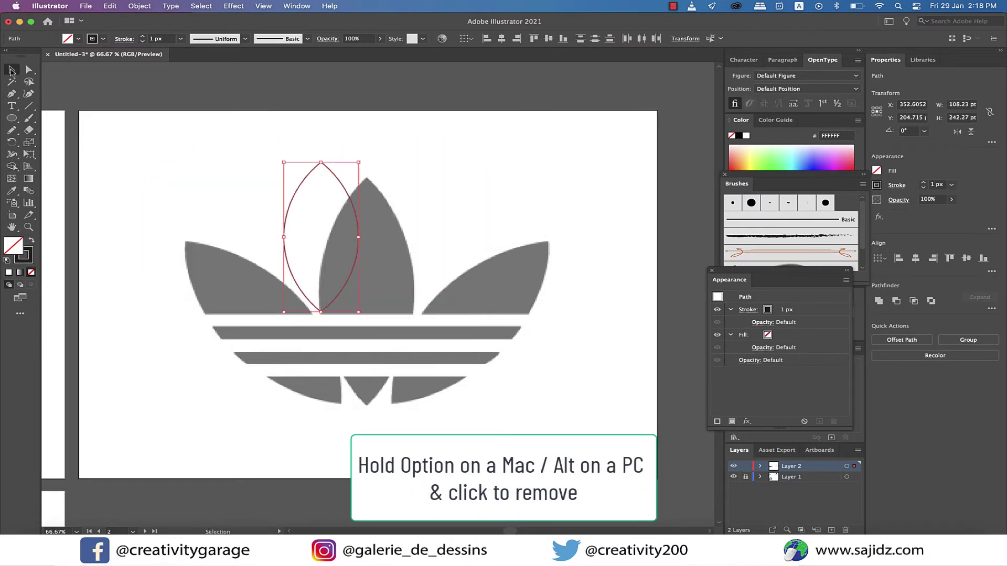
- Duplicate the leaf outline onto the central petal, scale the copy to about 136 by 367 pt, and delete the original leaf
{"action": "left_click", "coordinate": [334, 244]}
{"action": "left_click_drag", "start_coordinate": [359, 251], "coordinate": [403, 268], "text": "alt"}
{"action": "left_click_drag", "start_coordinate": [342, 289], "coordinate": [157, 243]}
{"action": "left_click", "coordinate": [366, 329]}
{"action": "left_click_drag", "start_coordinate": [368, 331], "coordinate": [368, 406]}
{"action": "left_click_drag", "start_coordinate": [403, 292], "coordinate": [414, 292]}
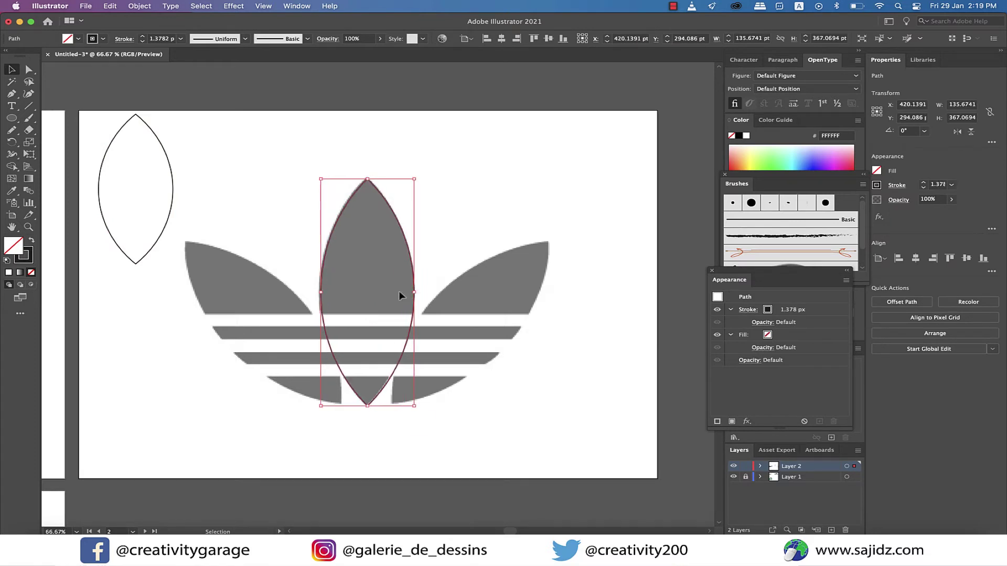
{"action": "left_click_drag", "start_coordinate": [321, 292], "coordinate": [320, 292]}
{"action": "left_click", "coordinate": [419, 304]}
{"action": "left_click", "coordinate": [172, 199]}
{"action": "key", "text": "Delete"}
- Duplicate the central leaf outline, then rotate, position and scale the copy to match the trefoil's right petal
{"action": "left_click_drag", "start_coordinate": [409, 340], "coordinate": [435, 343], "text": "alt+shift"}
{"action": "left_click_drag", "start_coordinate": [443, 176], "coordinate": [512, 202]}
{"action": "left_click_drag", "start_coordinate": [440, 312], "coordinate": [506, 342]}
{"action": "left_click_drag", "start_coordinate": [337, 373], "coordinate": [335, 395], "text": "shift"}
{"action": "left_click_drag", "start_coordinate": [500, 348], "coordinate": [497, 346]}
{"action": "left_click_drag", "start_coordinate": [449, 281], "coordinate": [453, 282]}
{"action": "left_click", "coordinate": [518, 376]}
- Copy the right leaf in place, flip the copy horizontally, and position it over the left petal
{"action": "left_click_drag", "start_coordinate": [498, 348], "coordinate": [325, 335]}
{"action": "left_click", "coordinate": [495, 357]}
{"action": "key", "text": "super+c"}
{"action": "key", "text": "super+f"}
{"action": "left_click", "coordinate": [956, 135]}
{"action": "left_click", "coordinate": [502, 389]}
- Draw a rectangle about 513 by 20 pt across the trefoil's uppermost white gap
{"action": "key", "text": "super+1"}
{"action": "key", "text": "super+minus"}
{"action": "key", "text": "m"}
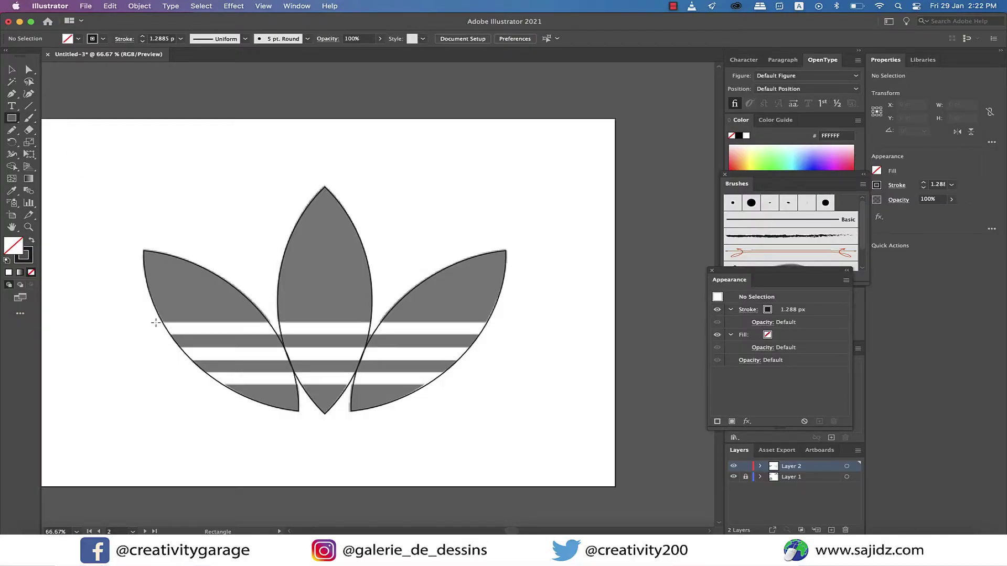
{"action": "left_click_drag", "start_coordinate": [156, 323], "coordinate": [508, 335]}
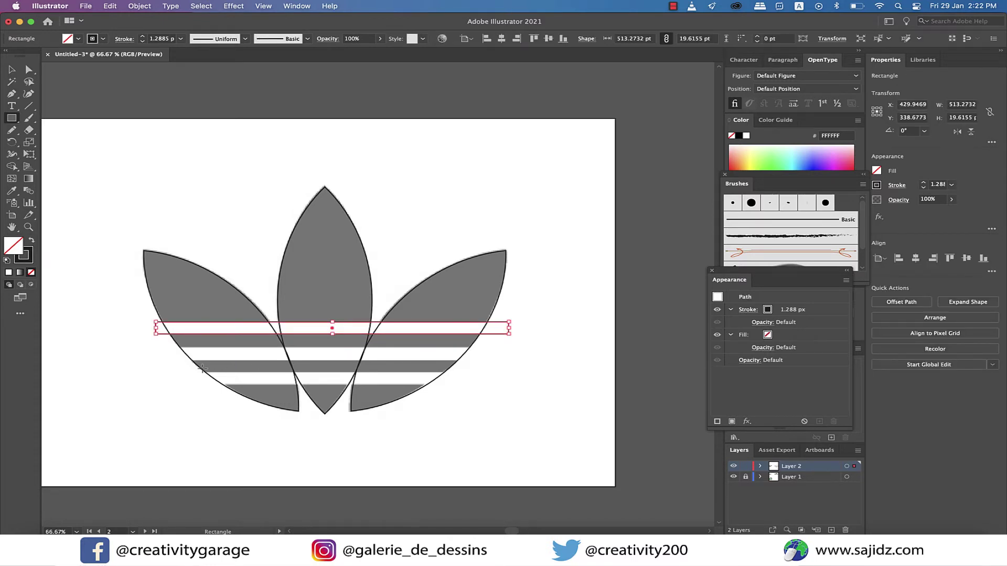
{"action": "scroll", "coordinate": [202, 369], "scroll_direction": "up", "scroll_amount": 1}
{"action": "scroll", "coordinate": [203, 368], "scroll_direction": "up", "scroll_amount": 1}
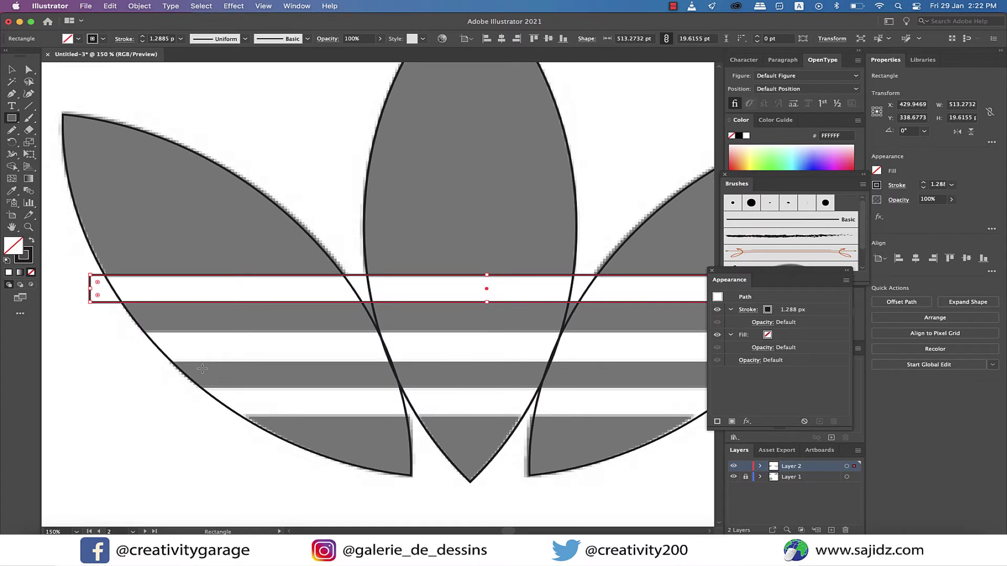
- Start a Transform effect on the rectangle with 4 copies and a vertical move of 20 pt
{"action": "left_click", "coordinate": [12, 70]}
{"action": "left_click", "coordinate": [233, 6]}
{"action": "mouse_move", "coordinate": [269, 108]}
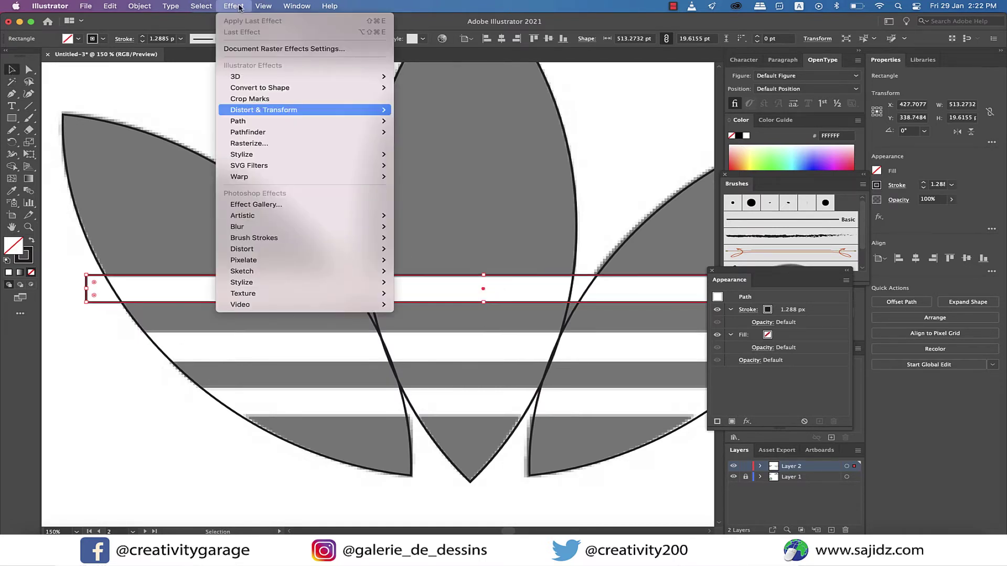
{"action": "left_click", "coordinate": [414, 160]}
{"action": "left_click_drag", "start_coordinate": [641, 164], "coordinate": [781, 83]}
{"action": "left_click", "coordinate": [774, 233]}
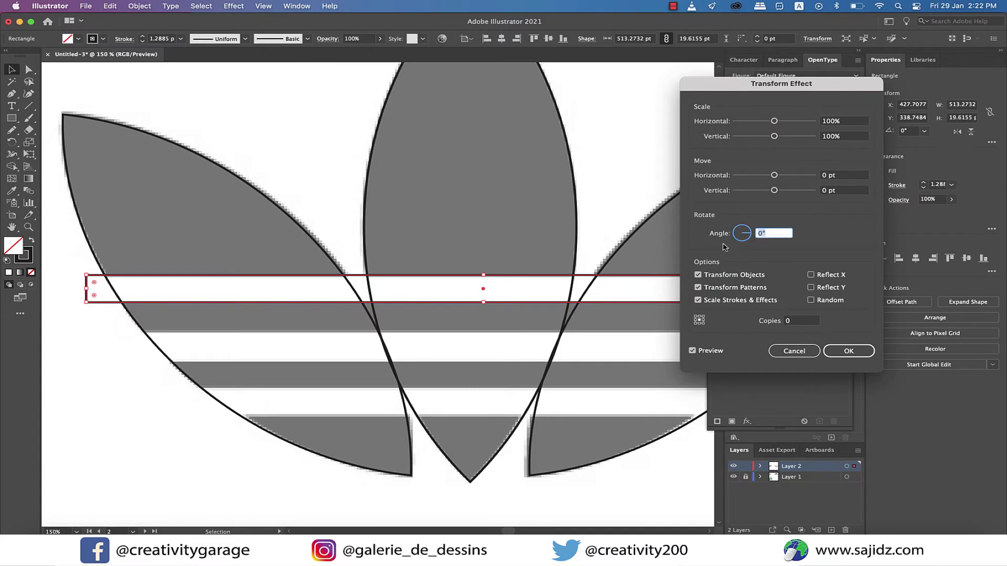
{"action": "key", "text": "Tab"}
{"action": "type", "text": "4"}
{"action": "left_click", "coordinate": [842, 191]}
{"action": "type", "text": "20"}
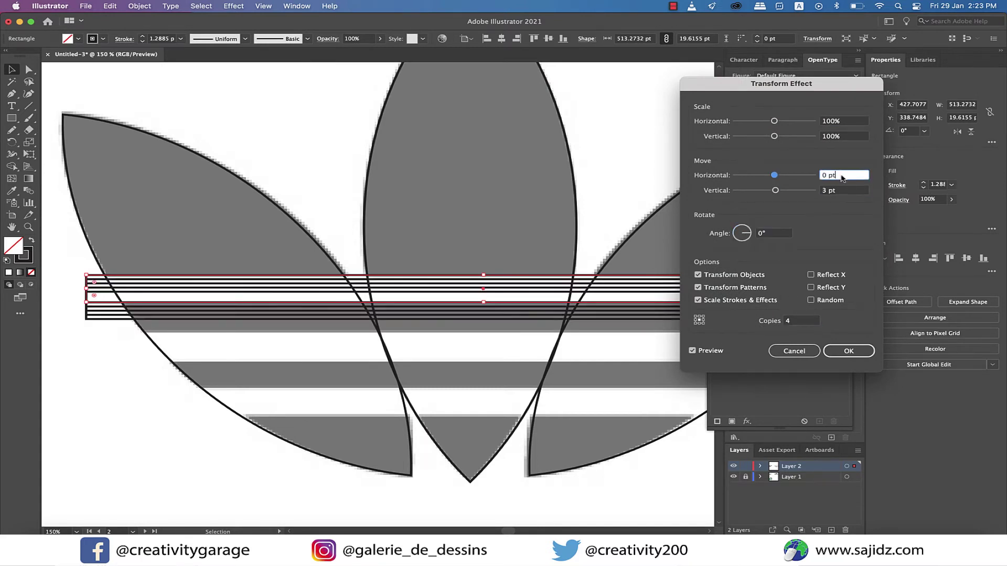
- Try vertical moves of 21, 22, 21.5, 21.2, 21.1 and 20 pt for the rectangle's copies
{"action": "left_click", "coordinate": [851, 177]}
{"action": "type", "text": "21"}
{"action": "left_click", "coordinate": [849, 177]}
{"action": "left_click_drag", "start_coordinate": [845, 191], "coordinate": [786, 193]}
{"action": "type", "text": "22"}
{"action": "left_click", "coordinate": [848, 177]}
{"action": "type", "text": "21.5"}
{"action": "left_click", "coordinate": [841, 176]}
{"action": "type", "text": "21.2"}
{"action": "left_click", "coordinate": [849, 178]}
{"action": "type", "text": "21.1"}
{"action": "left_click", "coordinate": [849, 177]}
{"action": "type", "text": "20"}
{"action": "key", "text": "shift+Tab"}
{"action": "key", "text": "Tab"}
{"action": "key", "text": "shift+Tab"}
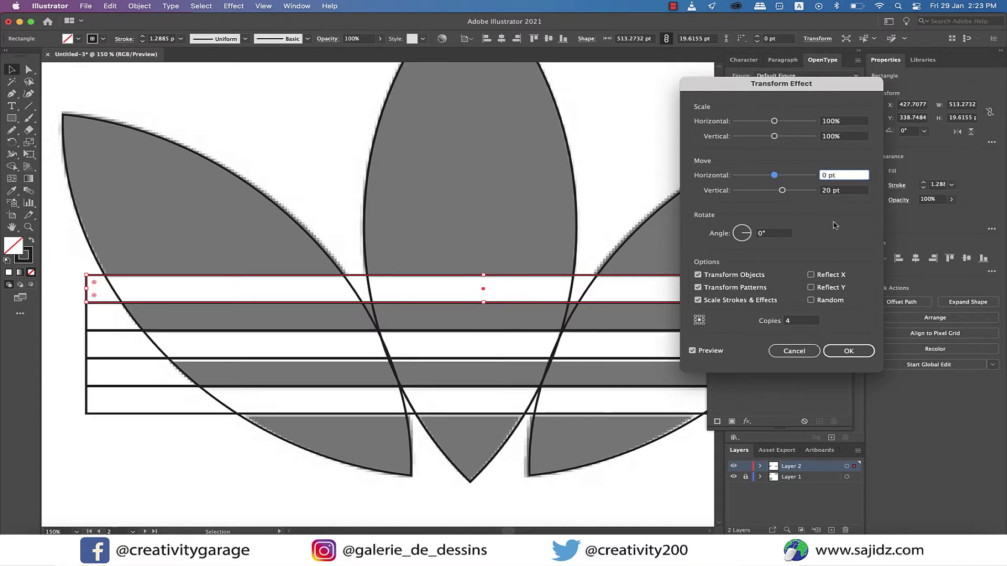
- Try a vertical move of 19.8 pt, set it to 19.9 pt, and apply the Transform effect
{"action": "key", "text": "Tab"}
{"action": "type", "text": "19.8"}
{"action": "left_click", "coordinate": [852, 177]}
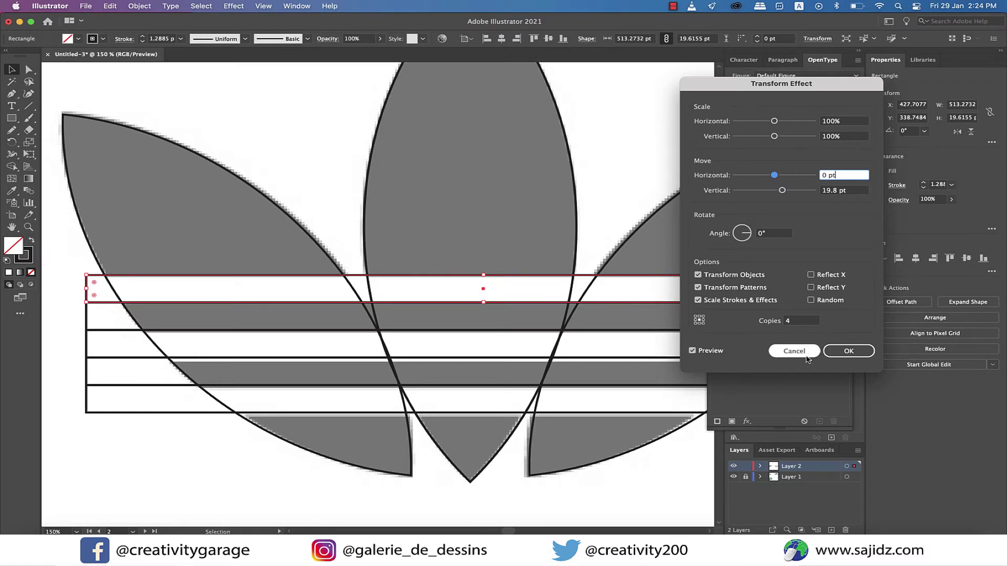
{"action": "double_click", "coordinate": [839, 191]}
{"action": "type", "text": "19.9"}
{"action": "left_click", "coordinate": [846, 176]}
{"action": "left_click", "coordinate": [850, 351]}
{"action": "left_click", "coordinate": [545, 436]}
- Examine how the repeated rectangles line up with the template's stripes across the logo
{"action": "scroll", "coordinate": [545, 436], "scroll_direction": "right", "scroll_amount": 5}
{"action": "scroll", "coordinate": [605, 376], "scroll_direction": "up", "scroll_amount": 2}
{"action": "scroll", "coordinate": [604, 377], "scroll_direction": "down", "scroll_amount": 2}
{"action": "scroll", "coordinate": [604, 376], "scroll_direction": "left", "scroll_amount": 5}
{"action": "scroll", "coordinate": [604, 376], "scroll_direction": "down", "scroll_amount": 1}
{"action": "scroll", "coordinate": [604, 376], "scroll_direction": "up", "scroll_amount": 1}
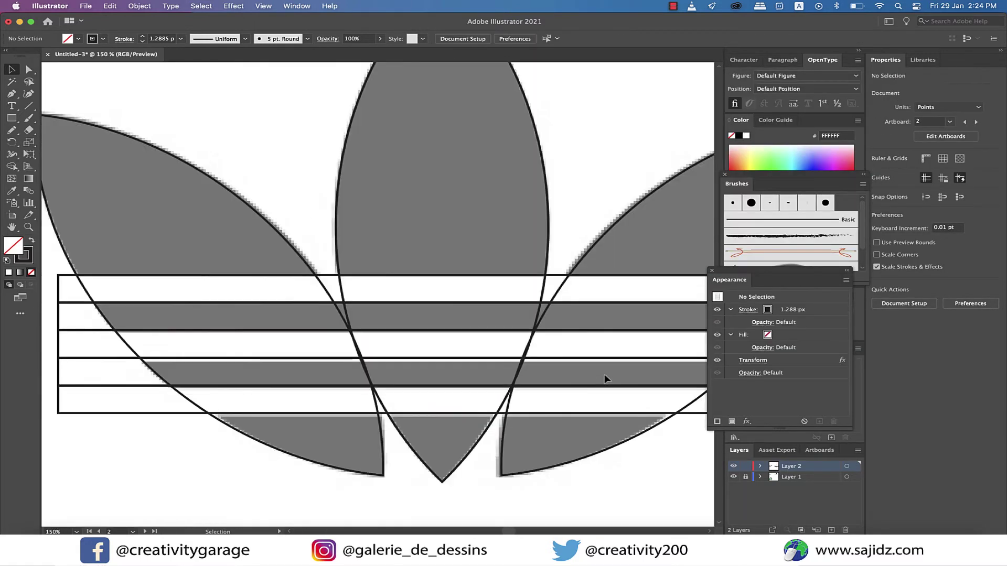
{"action": "scroll", "coordinate": [522, 381], "scroll_direction": "down", "scroll_amount": 2}
{"action": "scroll", "coordinate": [522, 382], "scroll_direction": "right", "scroll_amount": 3}
- Try to fill the unexpanded leaves and stripes black with Live Paint Bucket, and undo the attempt
{"action": "left_click_drag", "start_coordinate": [177, 177], "coordinate": [628, 453]}
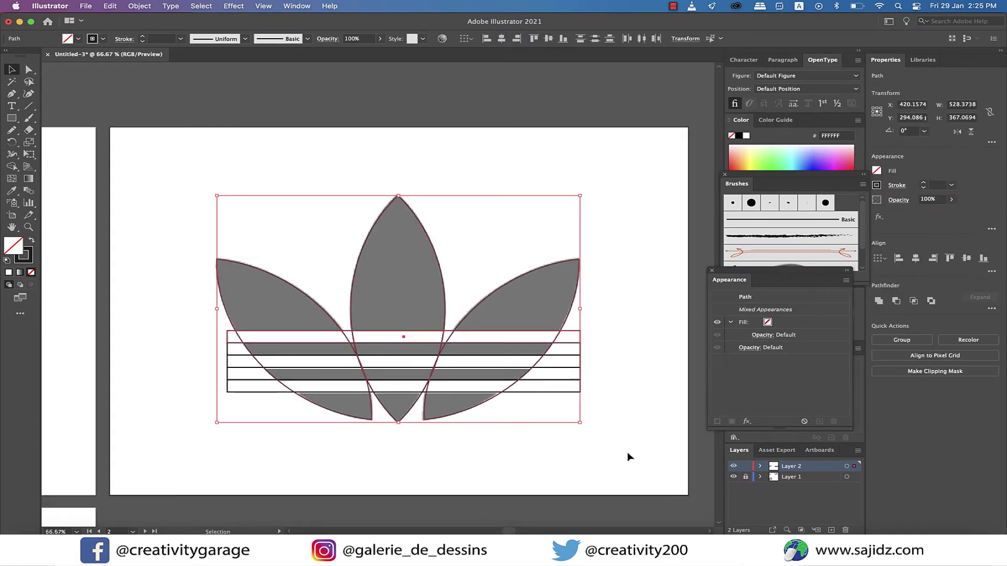
{"action": "left_click", "coordinate": [12, 155]}
{"action": "left_click", "coordinate": [12, 166]}
{"action": "left_click", "coordinate": [70, 179]}
{"action": "scroll", "coordinate": [381, 348], "scroll_direction": "up", "scroll_amount": 2}
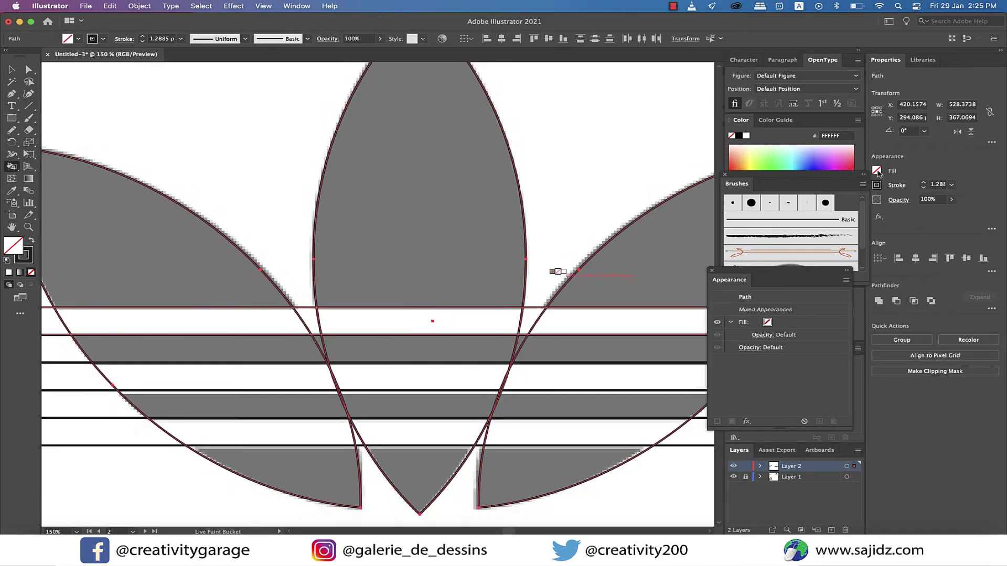
{"action": "left_click", "coordinate": [876, 171]}
{"action": "left_click", "coordinate": [782, 214]}
{"action": "left_click", "coordinate": [292, 351]}
{"action": "left_click", "coordinate": [612, 297]}
{"action": "key", "text": "super+z"}
{"action": "left_click", "coordinate": [11, 69]}
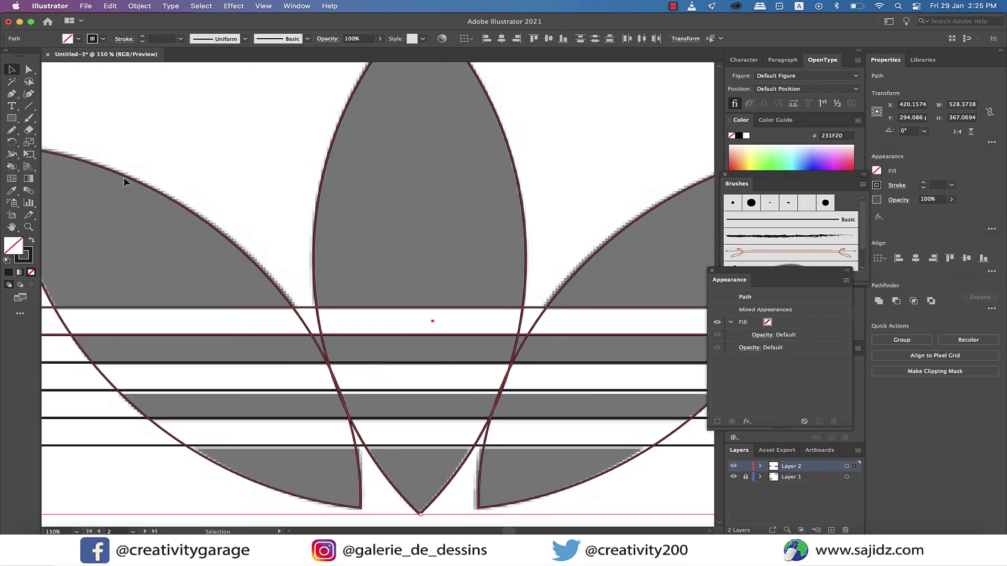
- Select all the leaf and stripe outlines and expand their appearance so the rectangle copies become real paths
{"action": "scroll", "coordinate": [270, 318], "scroll_direction": "down", "scroll_amount": 2}
{"action": "left_click", "coordinate": [118, 174]}
{"action": "left_click_drag", "start_coordinate": [118, 175], "coordinate": [591, 484]}
{"action": "scroll", "coordinate": [162, 422], "scroll_direction": "down", "scroll_amount": 3}
{"action": "scroll", "coordinate": [162, 422], "scroll_direction": "up", "scroll_amount": 2}
{"action": "left_click", "coordinate": [140, 7]}
{"action": "left_click", "coordinate": [155, 144]}
- Use Live Paint Bucket with a black fill (#231F20) to paint the upper stripe and the left and central petals
{"action": "key", "text": "k"}
{"action": "left_click", "coordinate": [11, 167]}
{"action": "left_click", "coordinate": [74, 179]}
{"action": "scroll", "coordinate": [284, 323], "scroll_direction": "up", "scroll_amount": 5}
{"action": "left_click", "coordinate": [876, 171]}
{"action": "left_click", "coordinate": [781, 212]}
{"action": "scroll", "coordinate": [449, 290], "scroll_direction": "down", "scroll_amount": 3}
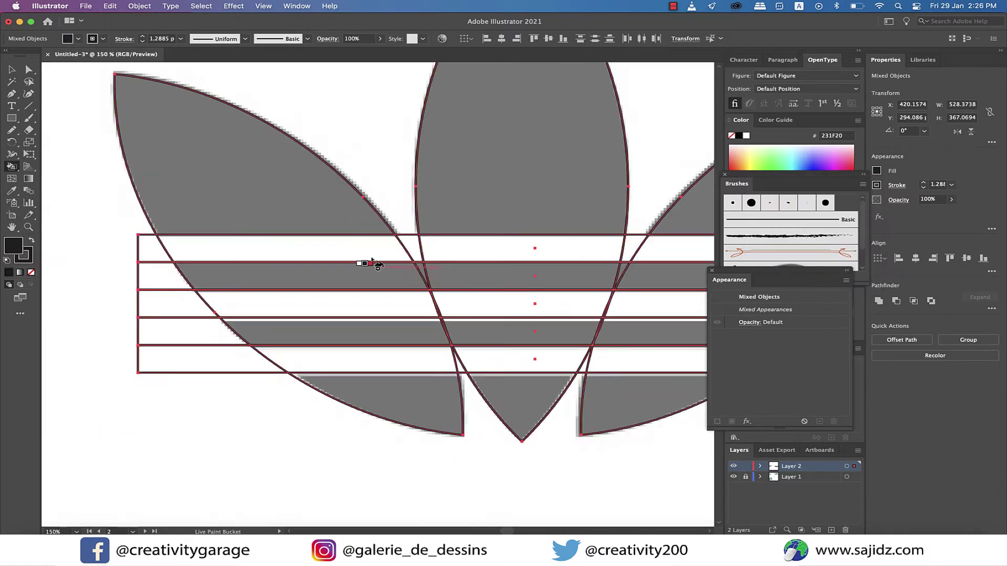
{"action": "left_click", "coordinate": [368, 275]}
{"action": "left_click", "coordinate": [516, 277]}
{"action": "left_click", "coordinate": [504, 202]}
{"action": "left_click", "coordinate": [277, 204]}
- Paint the trefoil's lower tips, right petal and the small overlap slivers within the stripes black
{"action": "left_click", "coordinate": [415, 402]}
{"action": "left_click", "coordinate": [514, 389]}
{"action": "scroll", "coordinate": [517, 388], "scroll_direction": "right", "scroll_amount": 3}
{"action": "left_click", "coordinate": [603, 207]}
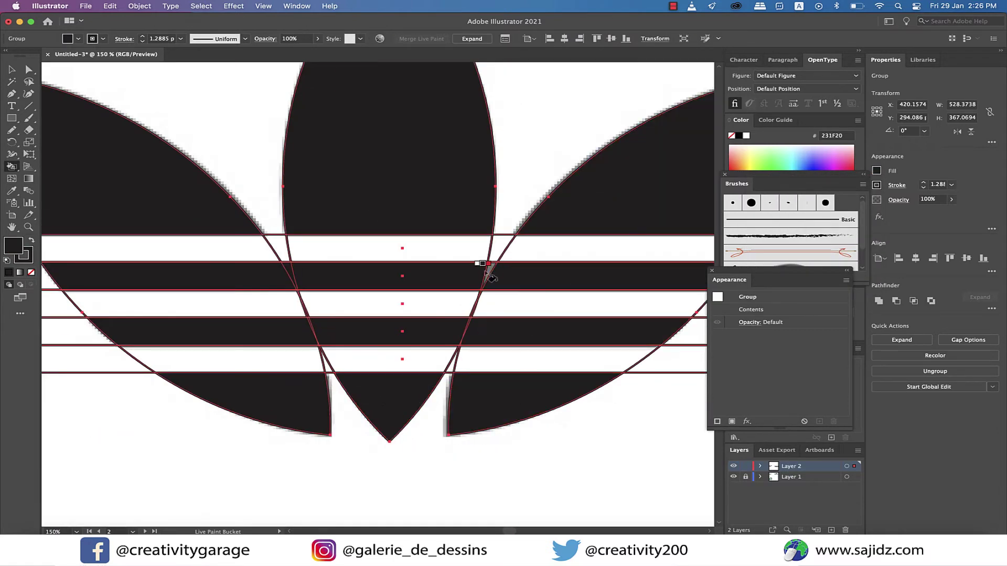
{"action": "left_click", "coordinate": [486, 274]}
{"action": "scroll", "coordinate": [461, 339], "scroll_direction": "up", "scroll_amount": 4}
{"action": "left_click", "coordinate": [465, 285]}
- Switch the Live Paint fill to white and paint the segments of the lowest gap between the stripes
{"action": "scroll", "coordinate": [476, 288], "scroll_direction": "left", "scroll_amount": 5}
{"action": "scroll", "coordinate": [281, 324], "scroll_direction": "down", "scroll_amount": 2}
{"action": "scroll", "coordinate": [310, 337], "scroll_direction": "down", "scroll_amount": 3}
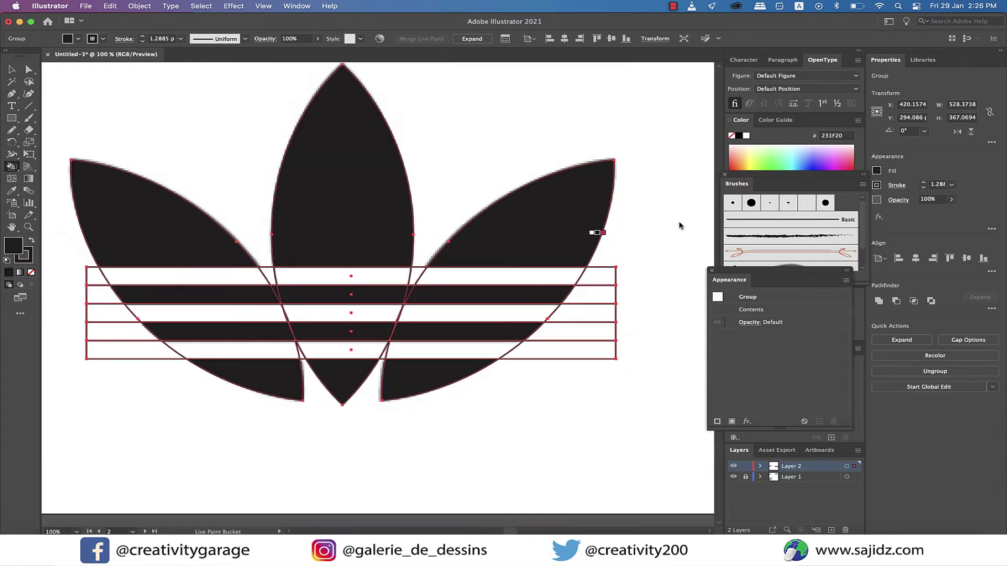
{"action": "left_click", "coordinate": [877, 171]}
{"action": "left_click", "coordinate": [771, 212]}
{"action": "scroll", "coordinate": [365, 289], "scroll_direction": "up", "scroll_amount": 1}
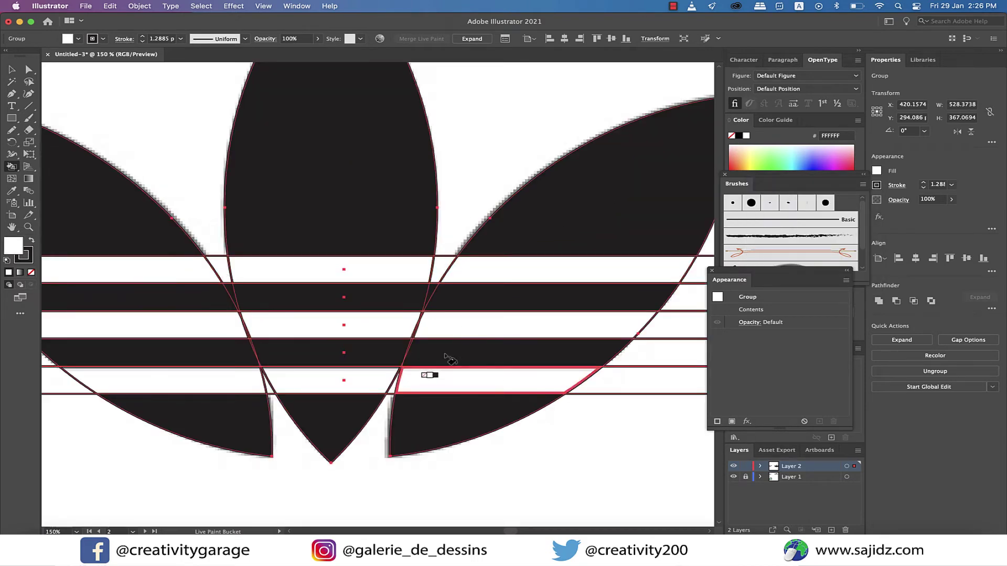
{"action": "left_click", "coordinate": [433, 381]}
{"action": "left_click", "coordinate": [335, 382]}
{"action": "left_click", "coordinate": [236, 380]}
- Paint the remaining gap areas and narrow slivers where the leaf outlines cross white
{"action": "scroll", "coordinate": [262, 332], "scroll_direction": "up", "scroll_amount": 3}
{"action": "left_click", "coordinate": [210, 316]}
{"action": "scroll", "coordinate": [664, 330], "scroll_direction": "up", "scroll_amount": 3}
{"action": "left_click", "coordinate": [643, 361]}
{"action": "left_click", "coordinate": [641, 364]}
{"action": "scroll", "coordinate": [645, 364], "scroll_direction": "down", "scroll_amount": 3}
{"action": "scroll", "coordinate": [405, 355], "scroll_direction": "up", "scroll_amount": 3}
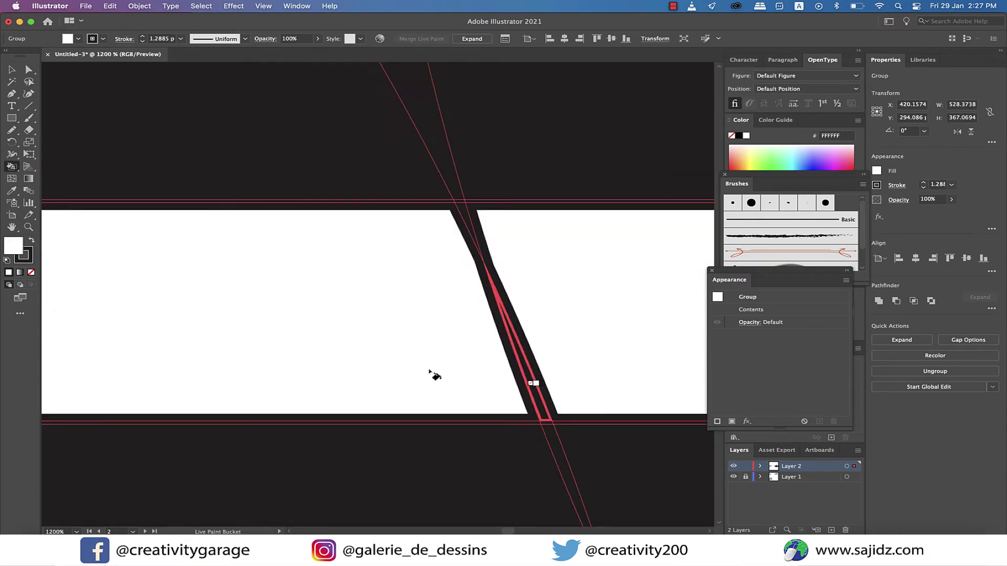
{"action": "left_click", "coordinate": [539, 403]}
- Delete the rectangle edges that extend beyond the right petal using Live Paint Selection
{"action": "scroll", "coordinate": [530, 404], "scroll_direction": "down", "scroll_amount": 5}
{"action": "scroll", "coordinate": [402, 398], "scroll_direction": "right", "scroll_amount": 3}
{"action": "scroll", "coordinate": [460, 404], "scroll_direction": "down", "scroll_amount": 5}
{"action": "scroll", "coordinate": [460, 404], "scroll_direction": "up", "scroll_amount": 3}
{"action": "left_click", "coordinate": [12, 166]}
{"action": "left_click", "coordinate": [74, 191]}
{"action": "scroll", "coordinate": [555, 382], "scroll_direction": "up", "scroll_amount": 2}
{"action": "left_click", "coordinate": [653, 334]}
{"action": "key", "text": "Delete"}
{"action": "left_click", "coordinate": [654, 348]}
{"action": "key", "text": "Delete"}
{"action": "left_click", "coordinate": [653, 390]}
{"action": "key", "text": "Delete"}
{"action": "left_click", "coordinate": [645, 418]}
{"action": "key", "text": "Delete"}
- Delete the rectangle edges that extend beyond the left petal
{"action": "left_click", "coordinate": [198, 418]}
{"action": "key", "text": "Delete"}
{"action": "left_click", "coordinate": [176, 400]}
{"action": "key", "text": "Delete"}
{"action": "left_click", "coordinate": [155, 380]}
{"action": "key", "text": "Delete"}
{"action": "left_click", "coordinate": [145, 363]}
{"action": "key", "text": "Delete"}
{"action": "left_click", "coordinate": [133, 344]}
{"action": "key", "text": "Delete"}
- Delete the leftover leaf outline segments crossing the uppermost white gap on both sides of the center petal
{"action": "scroll", "coordinate": [298, 340], "scroll_direction": "up", "scroll_amount": 5}
{"action": "left_click", "coordinate": [323, 317]}
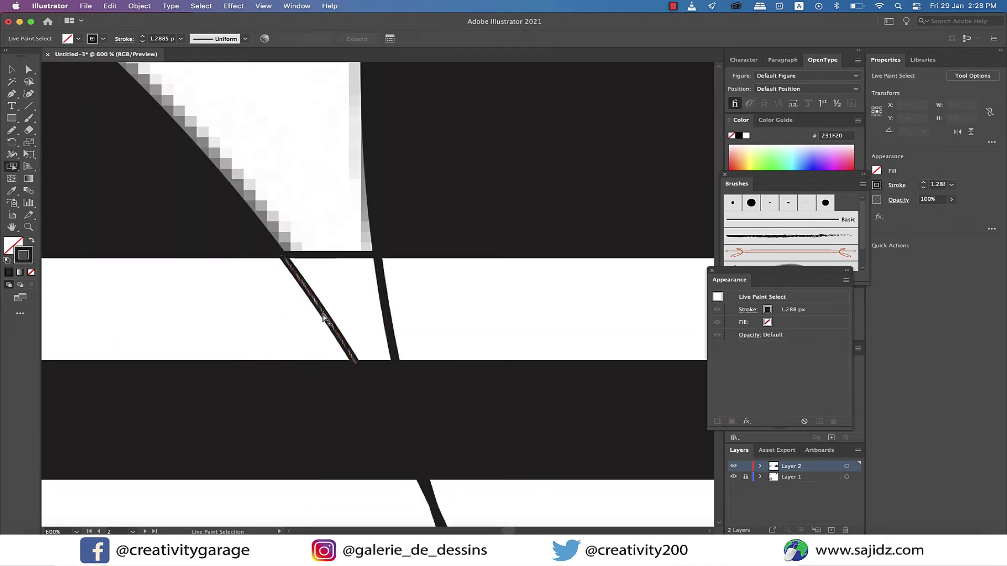
{"action": "key", "text": "Delete"}
{"action": "scroll", "coordinate": [220, 258], "scroll_direction": "down", "scroll_amount": 5}
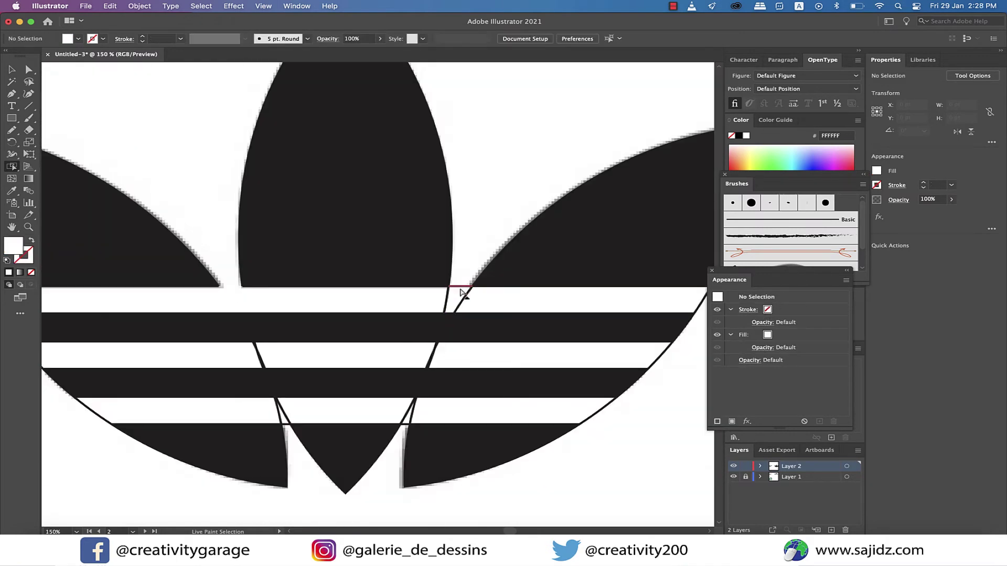
{"action": "left_click", "coordinate": [461, 288]}
{"action": "key", "text": "Delete"}
{"action": "left_click", "coordinate": [446, 301]}
{"action": "key", "text": "Delete"}
{"action": "left_click", "coordinate": [462, 300]}
{"action": "key", "text": "Delete"}
- Delete the right petal's outer edge segments in the three white gaps and the inner leaf lines crossing the lower gaps
{"action": "scroll", "coordinate": [620, 303], "scroll_direction": "right", "scroll_amount": 3}
{"action": "left_click", "coordinate": [621, 302]}
{"action": "left_click", "coordinate": [578, 360]}
{"action": "key", "text": "Delete"}
{"action": "left_click", "coordinate": [522, 411]}
{"action": "key", "text": "Delete"}
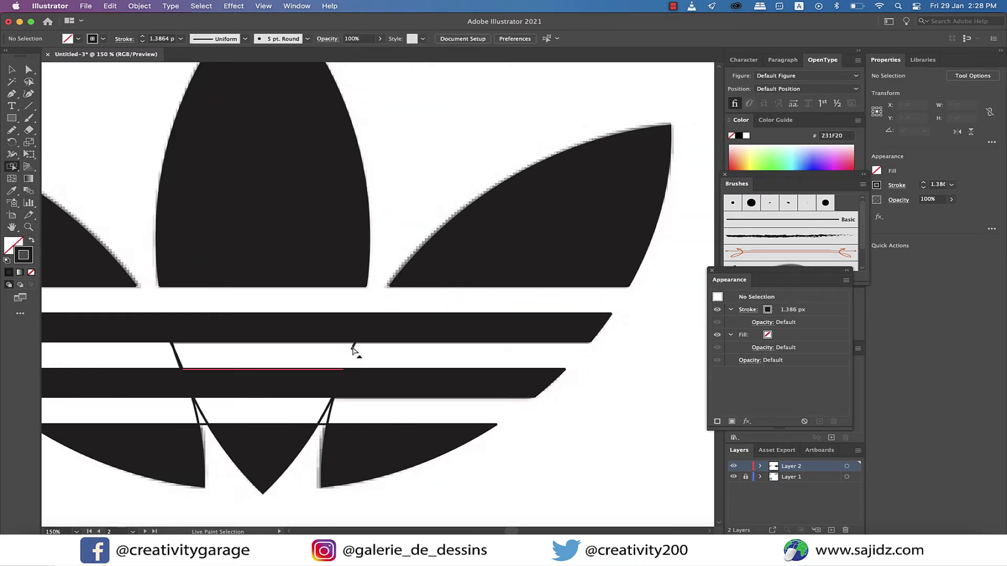
{"action": "left_click", "coordinate": [175, 353]}
{"action": "key", "text": "Delete"}
- Delete the left petal's outer edge segments in the three white gaps
{"action": "scroll", "coordinate": [117, 310], "scroll_direction": "left", "scroll_amount": 8}
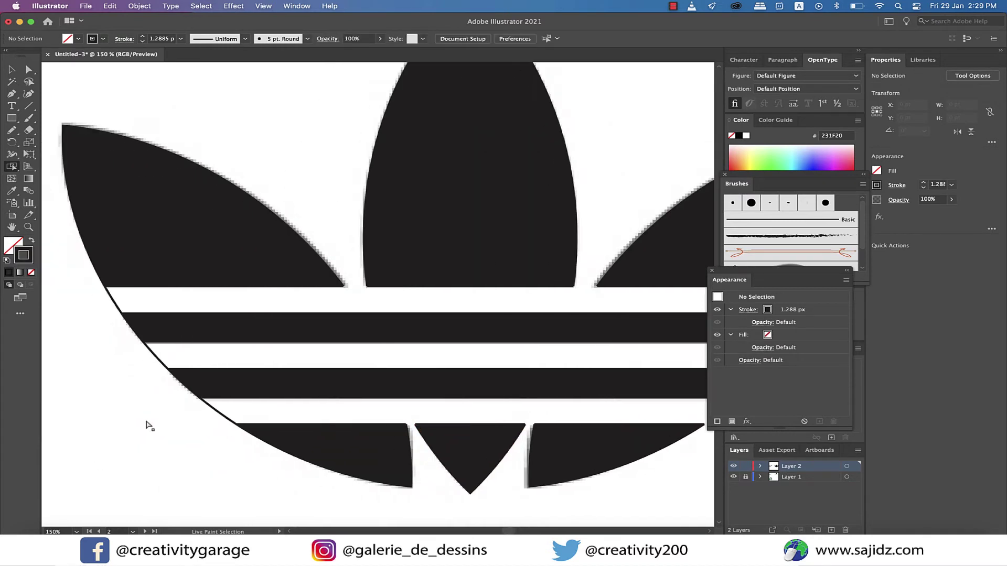
{"action": "left_click", "coordinate": [115, 304]}
{"action": "key", "text": "Delete"}
{"action": "left_click", "coordinate": [155, 356]}
{"action": "key", "text": "Delete"}
{"action": "left_click", "coordinate": [217, 413]}
{"action": "key", "text": "Delete"}
- Hide Layer 1 with the reference image and inspect the trefoil on its own
{"action": "scroll", "coordinate": [315, 469], "scroll_direction": "down", "scroll_amount": 2}
{"action": "left_click", "coordinate": [732, 477]}
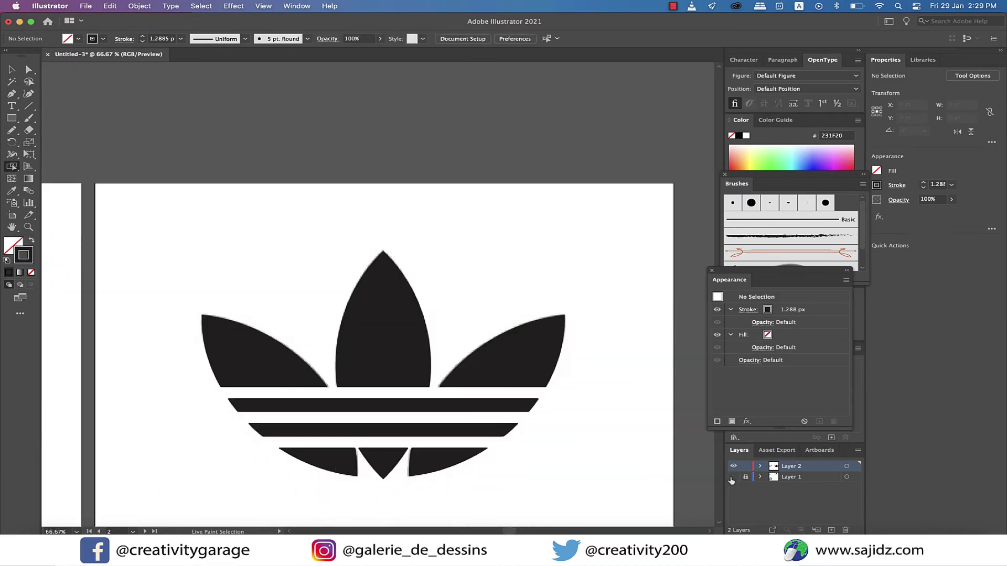
{"action": "key", "text": "super+plus"}
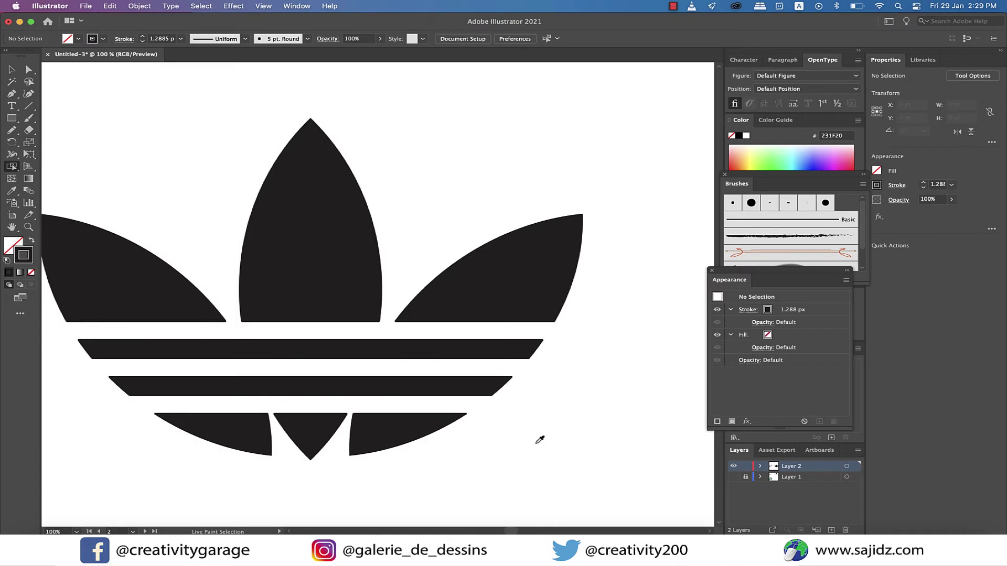
{"action": "key", "text": "super+minus"}
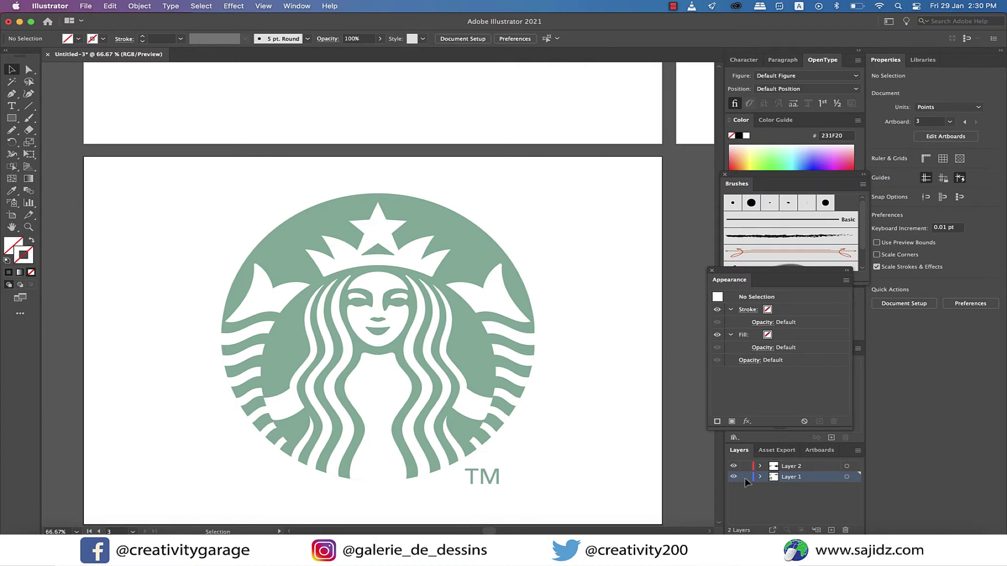
- Show the rulers and place a vertical guide through the center of the Starbucks logo image
{"action": "left_click", "coordinate": [452, 386]}
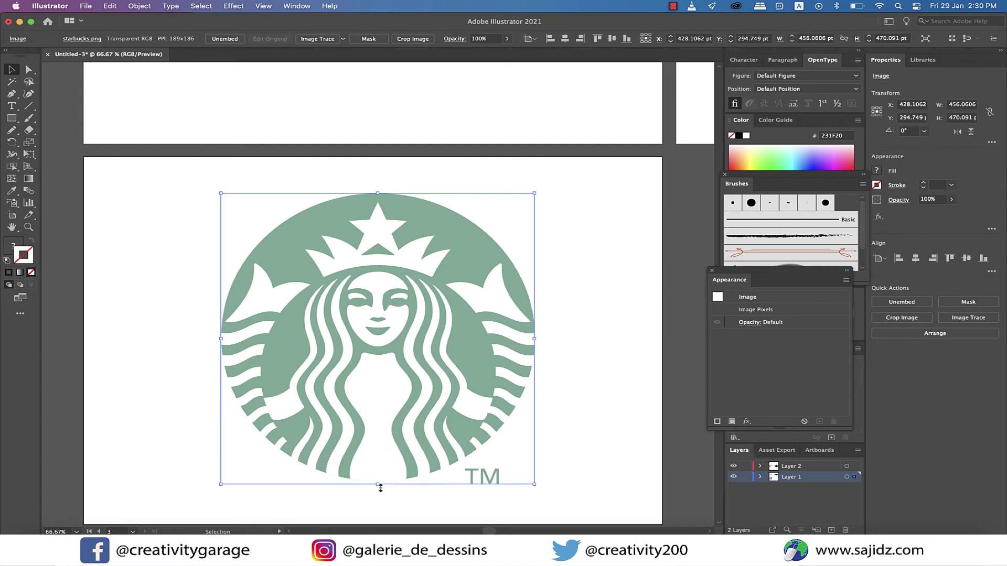
{"action": "key", "text": "super+r"}
{"action": "left_click_drag", "start_coordinate": [45, 416], "coordinate": [378, 412]}
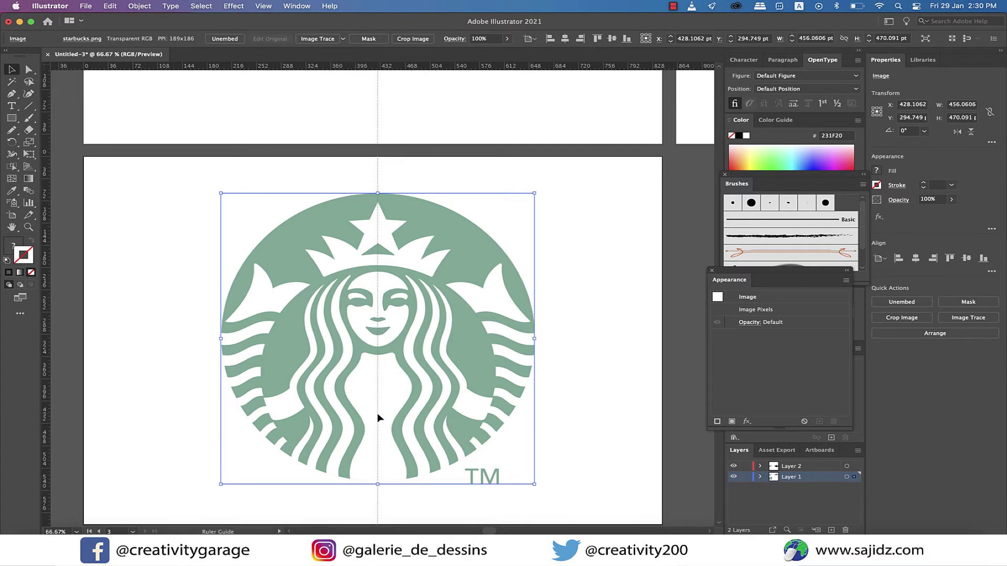
{"action": "left_click_drag", "start_coordinate": [377, 414], "coordinate": [378, 414]}
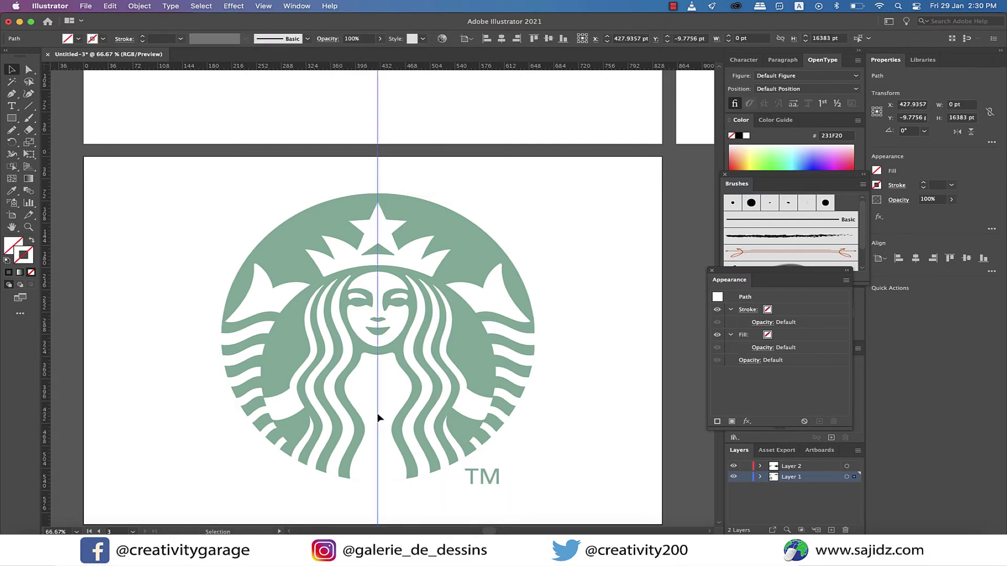
- Cover the logo's right half with a rectangle about 252 by 503 pt, with a white fill and no stroke
{"action": "key", "text": "m"}
{"action": "left_click_drag", "start_coordinate": [378, 187], "coordinate": [449, 279]}
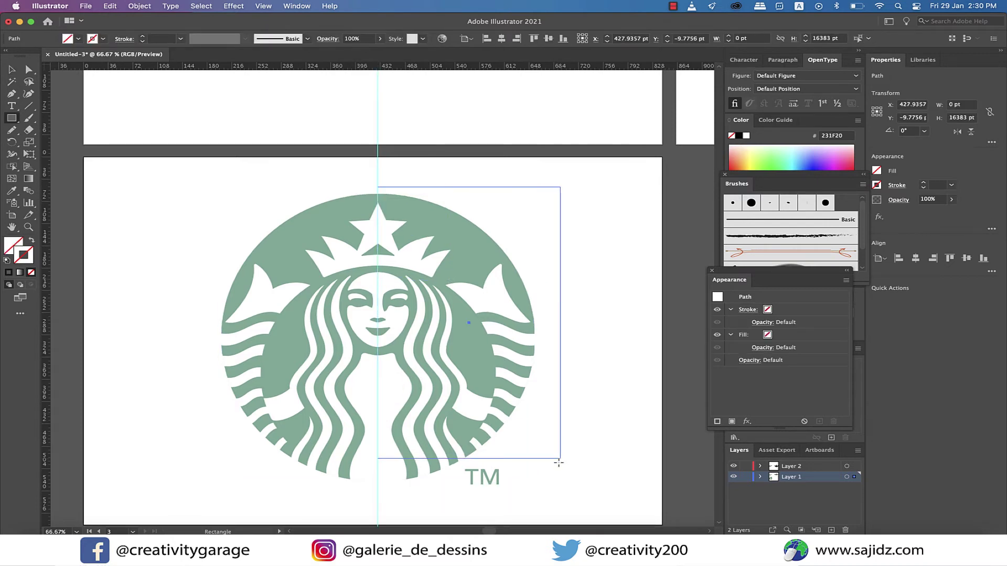
{"action": "left_click_drag", "start_coordinate": [553, 487], "coordinate": [550, 499]}
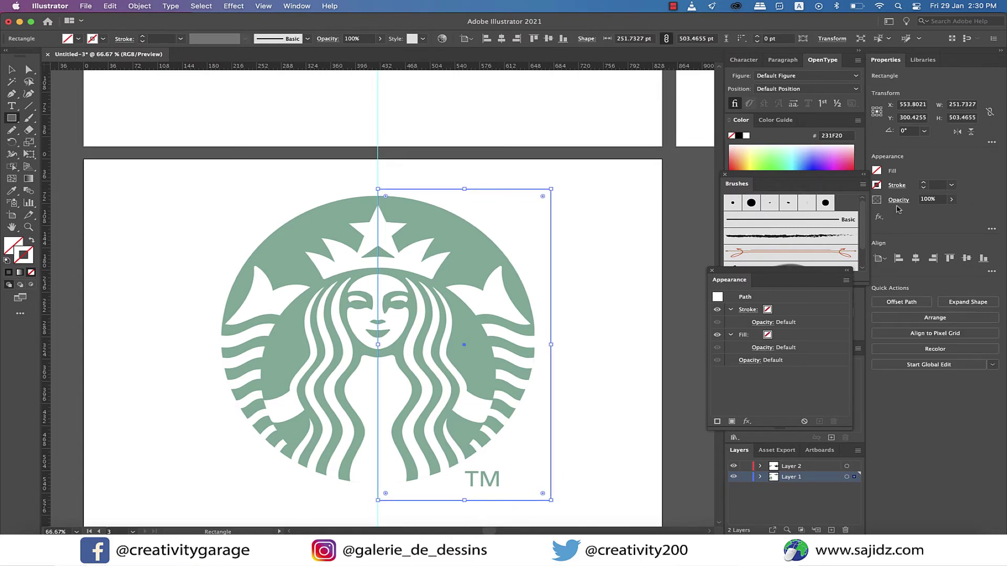
{"action": "key", "text": "d"}
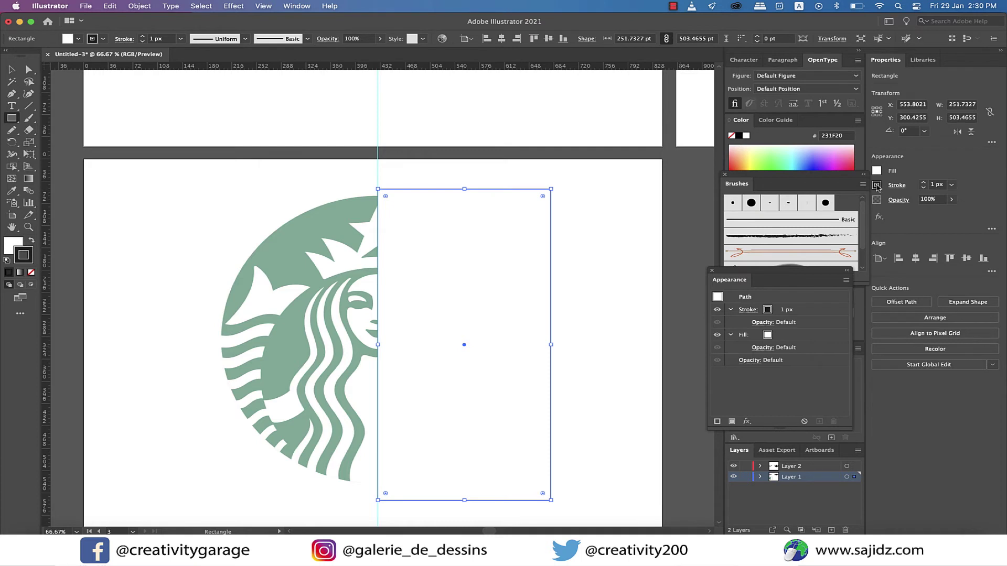
{"action": "left_click", "coordinate": [876, 186]}
{"action": "left_click", "coordinate": [754, 223]}
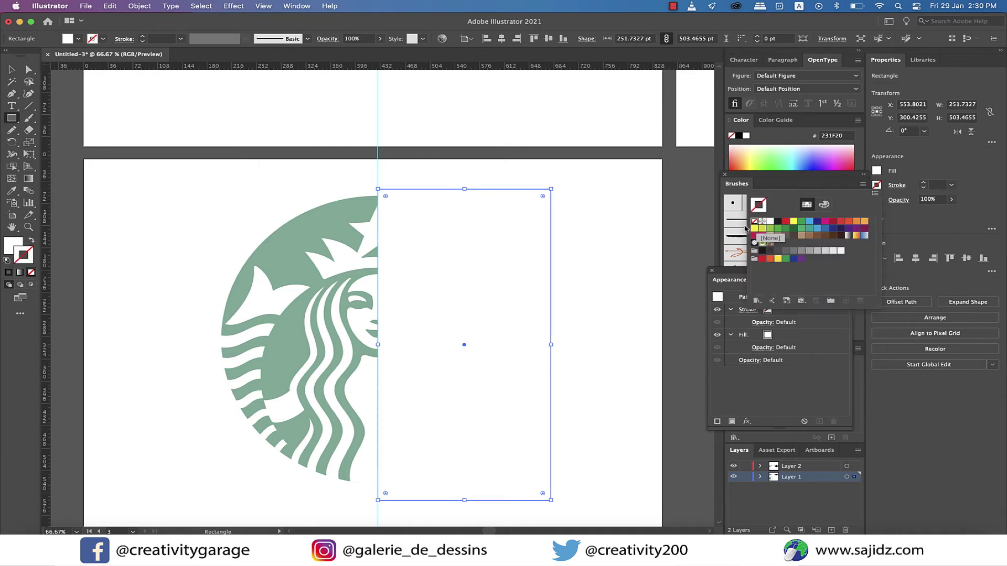
{"action": "left_click", "coordinate": [624, 254]}
{"action": "left_click", "coordinate": [623, 250]}
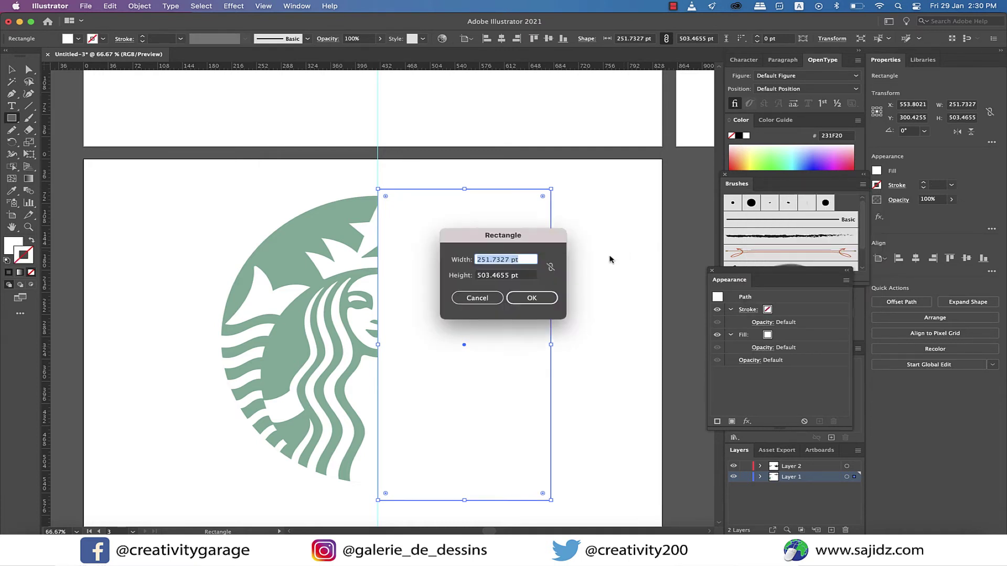
{"action": "left_click", "coordinate": [478, 298]}
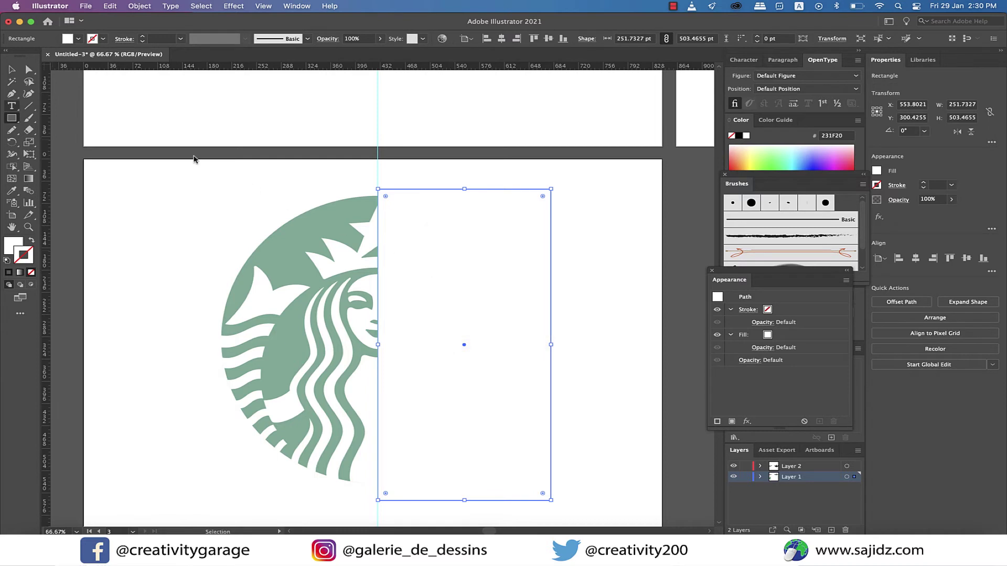
- Lock Layer 1 and make Layer 2 the active layer
{"action": "left_click", "coordinate": [13, 72]}
{"action": "left_click", "coordinate": [745, 477]}
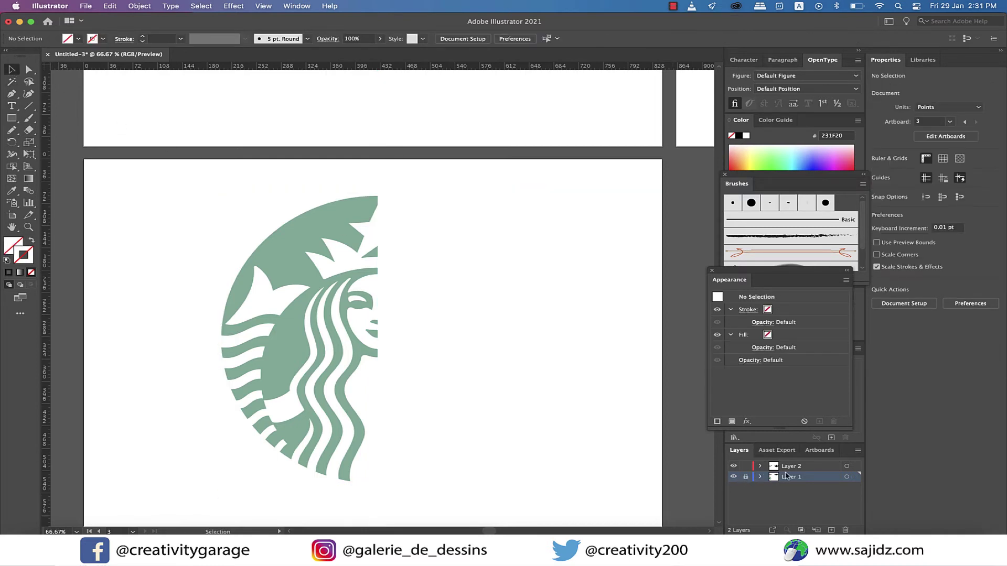
{"action": "left_click", "coordinate": [808, 470]}
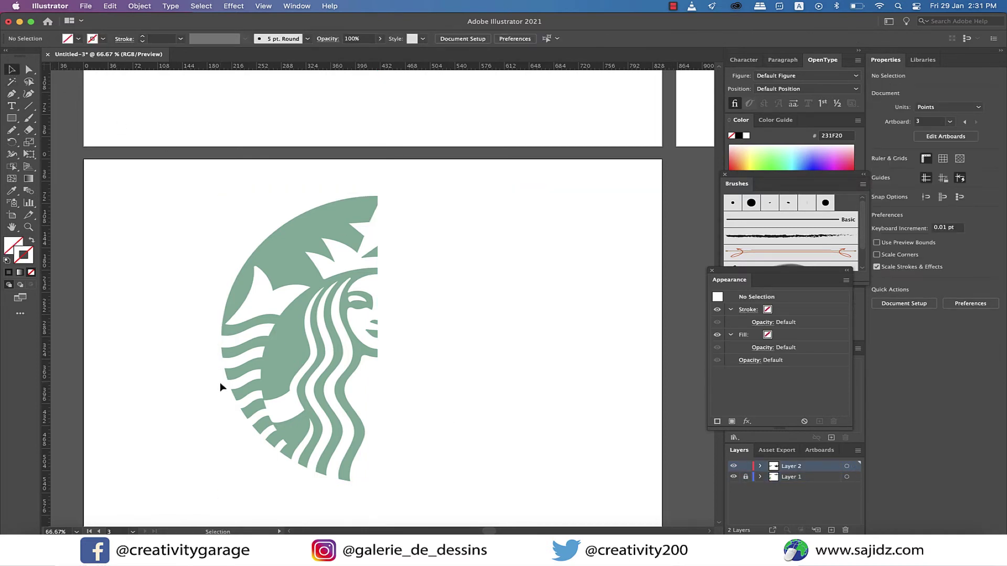
- Draw a circle about 489 pt across with a 0.5 px stroke, center it on the logo and fit it to the outer rim
{"action": "scroll", "coordinate": [219, 382], "scroll_direction": "up", "scroll_amount": 2}
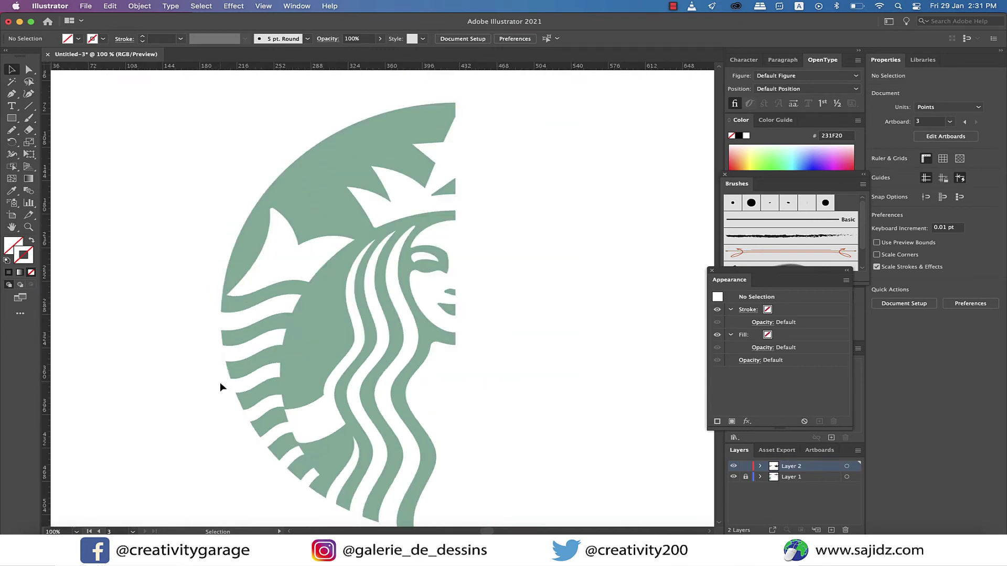
{"action": "scroll", "coordinate": [219, 382], "scroll_direction": "down", "scroll_amount": 1}
{"action": "scroll", "coordinate": [219, 383], "scroll_direction": "up", "scroll_amount": 2}
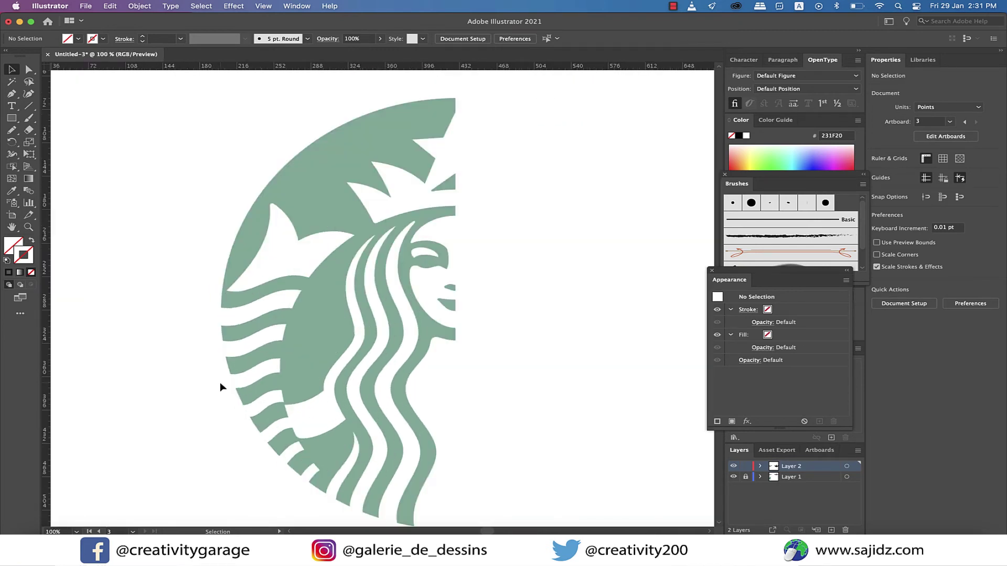
{"action": "left_click_drag", "start_coordinate": [126, 144], "coordinate": [479, 463]}
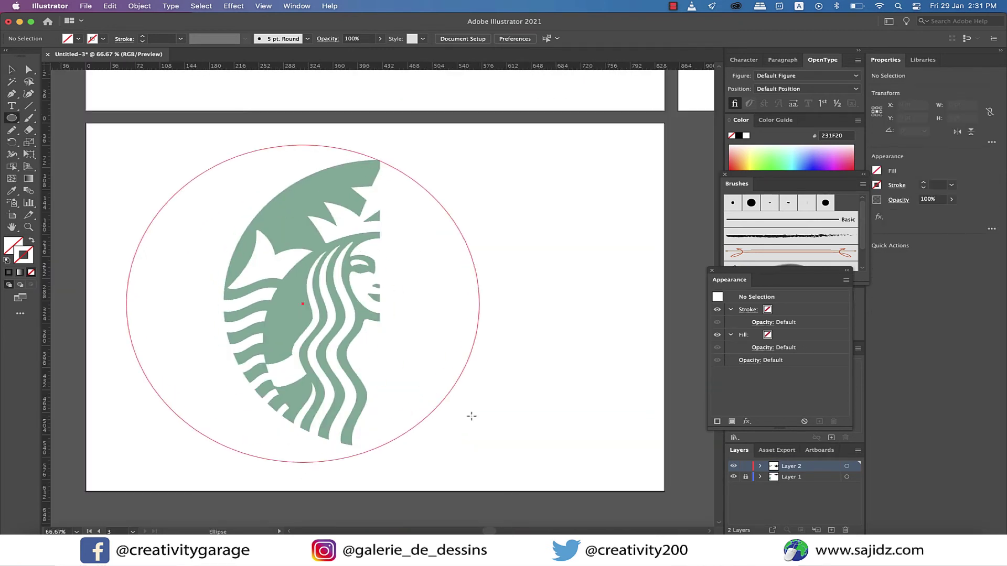
{"action": "left_click_drag", "start_coordinate": [471, 416], "coordinate": [470, 416]}
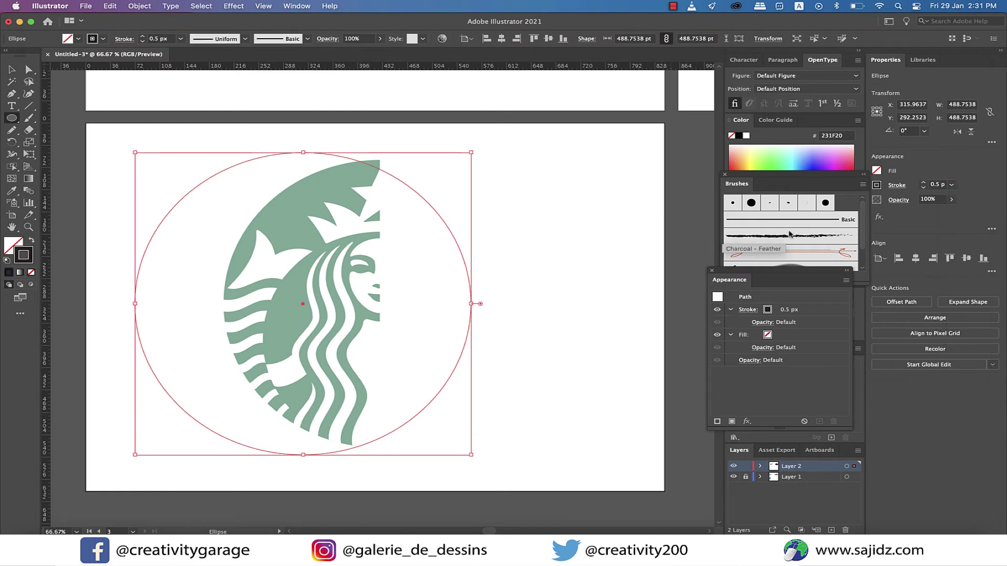
{"action": "left_click_drag", "start_coordinate": [303, 304], "coordinate": [392, 301]}
{"action": "left_click_drag", "start_coordinate": [559, 149], "coordinate": [554, 157]}
{"action": "left_click_drag", "start_coordinate": [388, 304], "coordinate": [388, 302]}
- Make a smaller circle and position it along the inner boundary of the crown and the tail stripes
{"action": "left_click_drag", "start_coordinate": [551, 153], "coordinate": [459, 236]}
{"action": "left_click_drag", "start_coordinate": [341, 342], "coordinate": [381, 340]}
{"action": "left_click", "coordinate": [402, 387]}
{"action": "scroll", "coordinate": [313, 404], "scroll_direction": "up", "scroll_amount": 1}
{"action": "scroll", "coordinate": [327, 338], "scroll_direction": "down", "scroll_amount": 1}
- Draw a vertical center line along the cut edge of the half logo, spanning the full height of the circles
{"action": "left_click", "coordinate": [29, 105]}
{"action": "scroll", "coordinate": [385, 131], "scroll_direction": "up", "scroll_amount": 1}
{"action": "left_click_drag", "start_coordinate": [385, 132], "coordinate": [384, 429]}
{"action": "scroll", "coordinate": [384, 399], "scroll_direction": "down", "scroll_amount": 3}
{"action": "key", "text": "v"}
{"action": "left_click", "coordinate": [493, 499]}
{"action": "scroll", "coordinate": [292, 171], "scroll_direction": "up", "scroll_amount": 3}
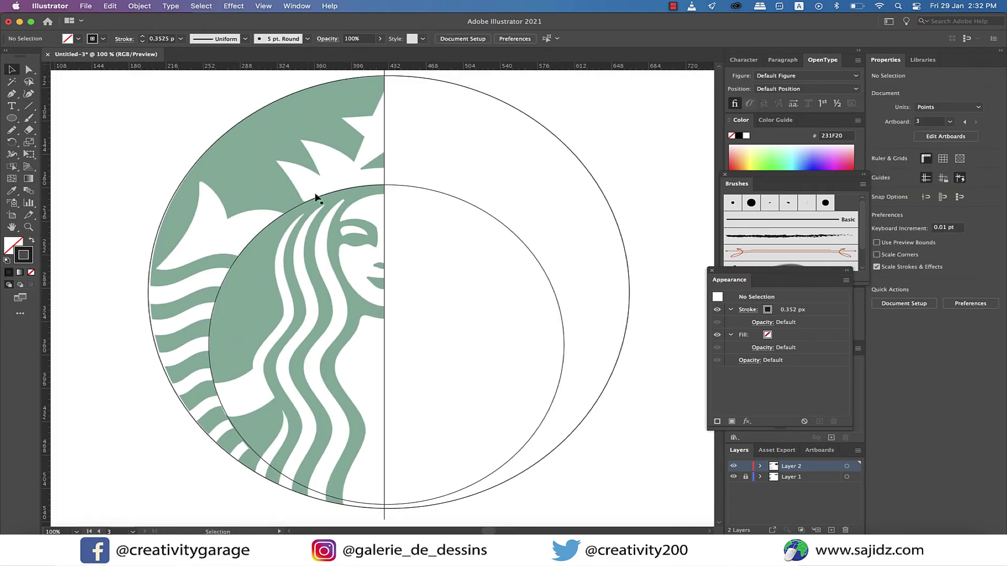
- Trace the small green wedge between the star and the crown with the Pen tool, including its rounded tip
{"action": "left_click", "coordinate": [12, 94]}
{"action": "scroll", "coordinate": [374, 157], "scroll_direction": "up", "scroll_amount": 5}
{"action": "left_click", "coordinate": [434, 125]}
{"action": "left_click", "coordinate": [291, 229]}
{"action": "left_click_drag", "start_coordinate": [296, 244], "coordinate": [323, 245]}
{"action": "left_click_drag", "start_coordinate": [517, 241], "coordinate": [607, 241]}
{"action": "scroll", "coordinate": [506, 240], "scroll_direction": "up", "scroll_amount": 3}
{"action": "key", "text": "a"}
{"action": "left_click", "coordinate": [533, 234]}
- Trace the left half of the star with straight segments from its top point down to the crown
{"action": "scroll", "coordinate": [533, 236], "scroll_direction": "down", "scroll_amount": 5}
{"action": "key", "text": "p"}
{"action": "left_click", "coordinate": [551, 165]}
{"action": "left_click", "coordinate": [480, 318]}
{"action": "left_click", "coordinate": [294, 331]}
{"action": "left_click", "coordinate": [432, 444]}
{"action": "left_click", "coordinate": [370, 378]}
- Hide the panels and trace the crown point nearest the star with curved edges down to the next notch
{"action": "key", "text": "Tab"}
{"action": "left_click_drag", "start_coordinate": [341, 237], "coordinate": [134, 227]}
{"action": "left_click", "coordinate": [341, 237]}
{"action": "scroll", "coordinate": [341, 238], "scroll_direction": "down", "scroll_amount": 3}
{"action": "left_click_drag", "start_coordinate": [460, 324], "coordinate": [546, 515]}
{"action": "left_click", "coordinate": [460, 324]}
{"action": "scroll", "coordinate": [460, 324], "scroll_direction": "left", "scroll_amount": 5}
- Trace the outermost crown point and its rounded lower corner, ending the path on the inner circle
{"action": "left_click_drag", "start_coordinate": [416, 233], "coordinate": [284, 236]}
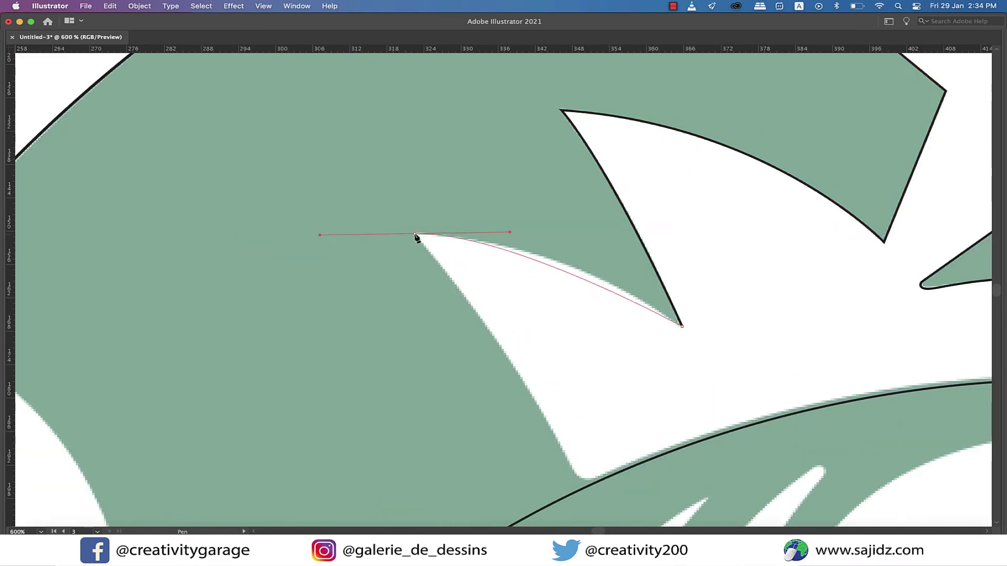
{"action": "left_click", "coordinate": [416, 233]}
{"action": "scroll", "coordinate": [608, 367], "scroll_direction": "right", "scroll_amount": 2}
{"action": "left_click_drag", "start_coordinate": [542, 351], "coordinate": [591, 458]}
{"action": "left_click", "coordinate": [542, 351]}
{"action": "scroll", "coordinate": [572, 367], "scroll_direction": "up", "scroll_amount": 2}
{"action": "left_click_drag", "start_coordinate": [573, 366], "coordinate": [623, 357]}
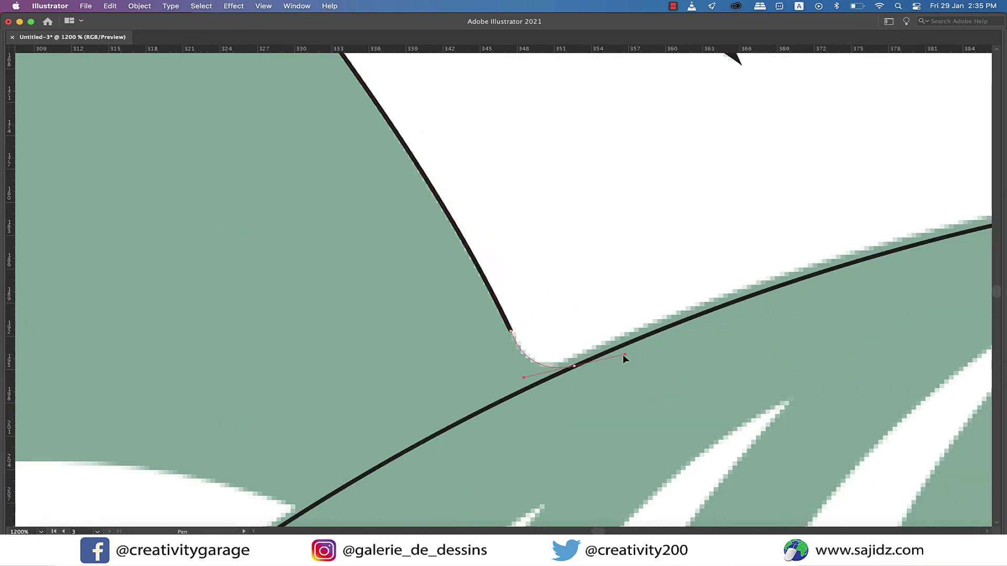
{"action": "left_click", "coordinate": [625, 358], "text": "super"}
- Trace the upper edge of the white tail fin from the inner circle through the notch to its rounded upper tip
{"action": "scroll", "coordinate": [625, 357], "scroll_direction": "down", "scroll_amount": 2}
{"action": "left_click", "coordinate": [660, 362]}
{"action": "left_click_drag", "start_coordinate": [432, 333], "coordinate": [322, 351]}
{"action": "left_click_drag", "start_coordinate": [205, 405], "coordinate": [137, 404]}
{"action": "key", "text": "super+z"}
{"action": "key", "text": "super+z"}
{"action": "left_click", "coordinate": [375, 261]}
{"action": "scroll", "coordinate": [376, 261], "scroll_direction": "up", "scroll_amount": 5}
{"action": "left_click_drag", "start_coordinate": [350, 209], "coordinate": [325, 240]}
{"action": "left_click", "coordinate": [350, 209]}
{"action": "left_click", "coordinate": [327, 221]}
- Continue the fin outline down its outer edge to the lower tip and along the wavy lower edge to the inner circle
{"action": "scroll", "coordinate": [321, 243], "scroll_direction": "down", "scroll_amount": 5}
{"action": "scroll", "coordinate": [321, 243], "scroll_direction": "down", "scroll_amount": 3}
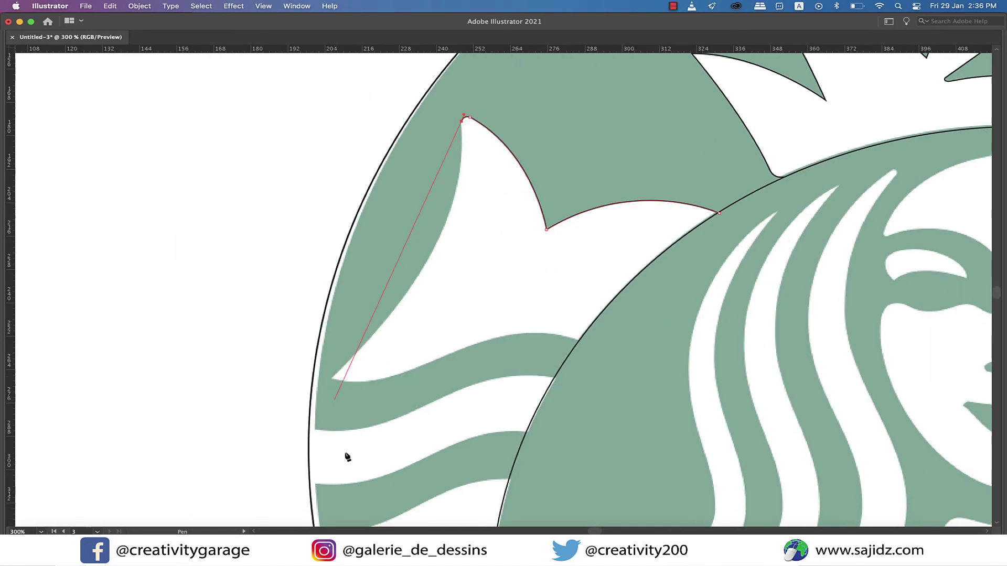
{"action": "left_click_drag", "start_coordinate": [331, 377], "coordinate": [183, 510]}
{"action": "left_click", "coordinate": [332, 378]}
{"action": "scroll", "coordinate": [382, 384], "scroll_direction": "up", "scroll_amount": 3}
{"action": "left_click_drag", "start_coordinate": [381, 369], "coordinate": [460, 347]}
{"action": "left_click_drag", "start_coordinate": [472, 311], "coordinate": [552, 275]}
{"action": "left_click_drag", "start_coordinate": [825, 267], "coordinate": [916, 308]}
{"action": "left_click", "coordinate": [836, 303], "text": "super"}
- Trace the lower edge of the first green tail stripe from the inner circle to the outer circle
{"action": "left_click", "coordinate": [791, 294]}
{"action": "left_click_drag", "start_coordinate": [513, 337], "coordinate": [341, 415]}
{"action": "left_click_drag", "start_coordinate": [140, 432], "coordinate": [119, 421]}
{"action": "left_click", "coordinate": [281, 451], "text": "super"}
{"action": "scroll", "coordinate": [281, 451], "scroll_direction": "down", "scroll_amount": 6}
- Trace the upper and lower edges of the second green tail stripe between the inner and outer circles
{"action": "left_click", "coordinate": [578, 254]}
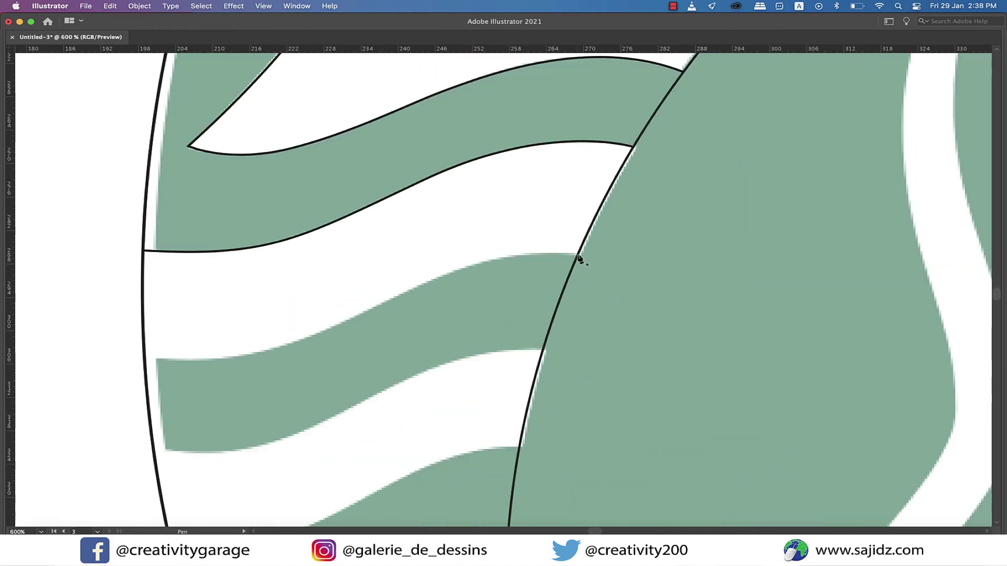
{"action": "left_click_drag", "start_coordinate": [379, 305], "coordinate": [262, 371]}
{"action": "left_click_drag", "start_coordinate": [146, 359], "coordinate": [124, 357]}
{"action": "left_click", "coordinate": [117, 390], "text": "super"}
{"action": "left_click", "coordinate": [543, 349]}
{"action": "left_click_drag", "start_coordinate": [370, 397], "coordinate": [281, 452]}
{"action": "left_click_drag", "start_coordinate": [154, 448], "coordinate": [134, 443]}
- Trace the upper and lower edges of the third green tail stripe between the inner and outer circles
{"action": "scroll", "coordinate": [126, 457], "scroll_direction": "down", "scroll_amount": 5}
{"action": "left_click", "coordinate": [519, 248]}
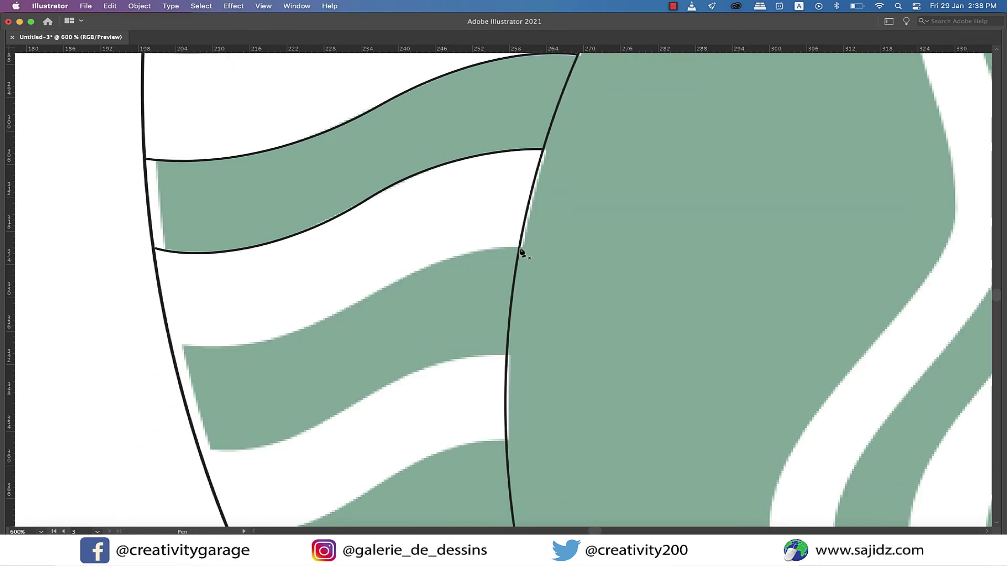
{"action": "left_click_drag", "start_coordinate": [349, 306], "coordinate": [239, 371]}
{"action": "left_click", "coordinate": [171, 344]}
{"action": "left_click", "coordinate": [507, 355]}
{"action": "left_click_drag", "start_coordinate": [390, 385], "coordinate": [328, 418]}
{"action": "left_click", "coordinate": [199, 449]}
- Trace the upper and lower edges of the fourth green tail stripe, redoing the last curve segment to meet the outer circle
{"action": "scroll", "coordinate": [184, 472], "scroll_direction": "down", "scroll_amount": 5}
{"action": "left_click", "coordinate": [506, 333]}
{"action": "left_click_drag", "start_coordinate": [388, 368], "coordinate": [326, 405]}
{"action": "left_click", "coordinate": [231, 427]}
{"action": "left_click_drag", "start_coordinate": [206, 458], "coordinate": [208, 457]}
{"action": "key", "text": "super+z"}
{"action": "key", "text": "super+z"}
{"action": "left_click_drag", "start_coordinate": [389, 395], "coordinate": [250, 450]}
{"action": "left_click", "coordinate": [250, 457], "text": "super"}
- Trace the upper and lower edges of the fifth green tail stripe between the two circles
{"action": "scroll", "coordinate": [250, 457], "scroll_direction": "down", "scroll_amount": 5}
{"action": "left_click", "coordinate": [532, 266]}
{"action": "left_click_drag", "start_coordinate": [423, 300], "coordinate": [367, 343]}
{"action": "left_click", "coordinate": [320, 359]}
{"action": "scroll", "coordinate": [320, 359], "scroll_direction": "down", "scroll_amount": 4}
{"action": "left_click", "coordinate": [561, 262]}
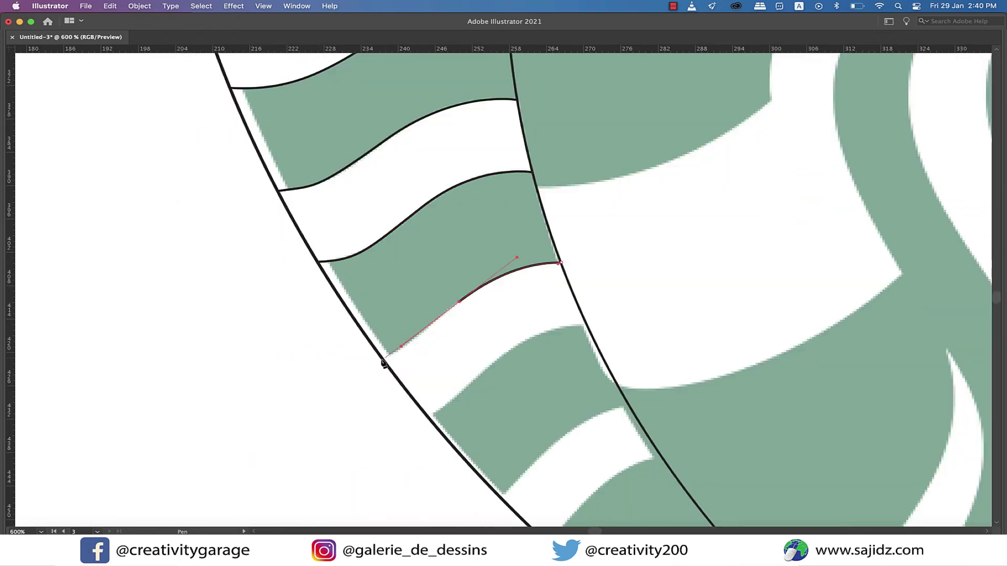
- Trace the upper and lower edges of the sixth green tail stripe between the two circles
{"action": "scroll", "coordinate": [352, 299], "scroll_direction": "down", "scroll_amount": 2}
{"action": "left_click", "coordinate": [586, 270]}
{"action": "left_click_drag", "start_coordinate": [488, 313], "coordinate": [424, 364]}
{"action": "scroll", "coordinate": [411, 395], "scroll_direction": "down", "scroll_amount": 2}
{"action": "left_click", "coordinate": [604, 294]}
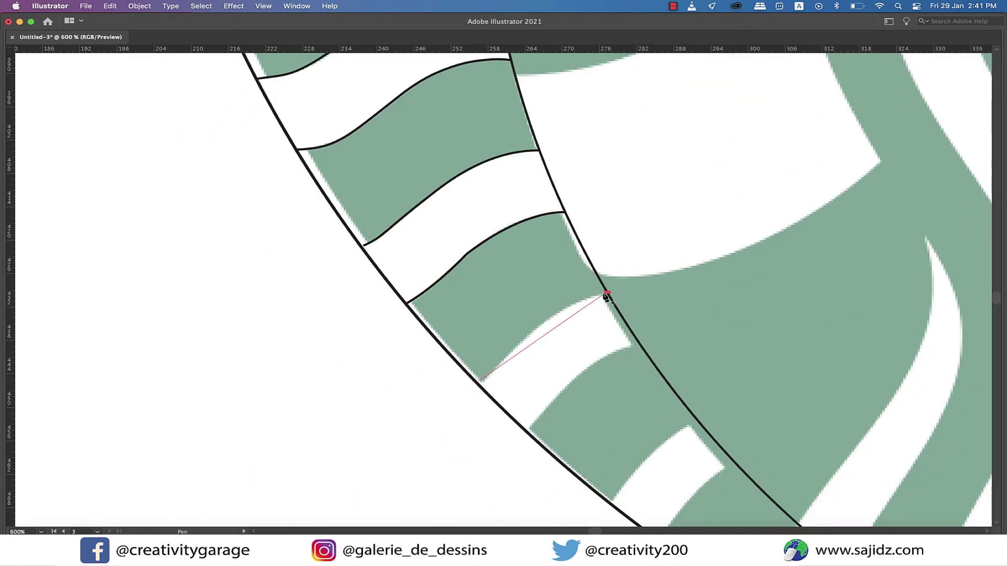
- Trace both edges of the seventh green tail stripe near the bottom of the ring
{"action": "scroll", "coordinate": [435, 430], "scroll_direction": "down", "scroll_amount": 2}
{"action": "left_click", "coordinate": [587, 289]}
{"action": "mouse_move", "coordinate": [479, 387]}
{"action": "left_mouse_down"}
{"action": "mouse_move", "coordinate": [435, 440]}
{"action": "mouse_move", "coordinate": [444, 422]}
{"action": "left_mouse_up"}
{"action": "left_click", "coordinate": [645, 285]}
{"action": "left_click_drag", "start_coordinate": [559, 370], "coordinate": [503, 450]}
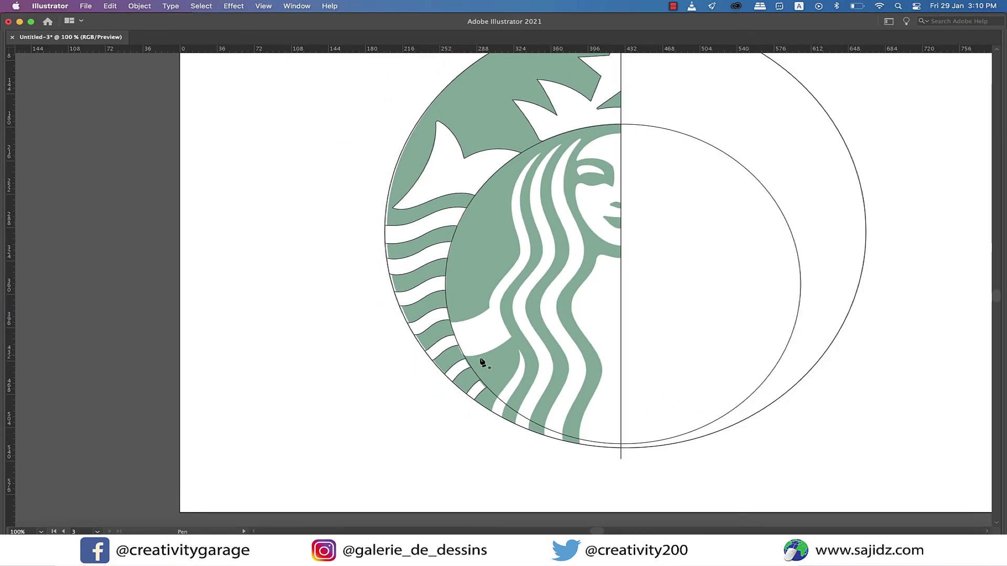
- Trace the lower edge of the white band beside the hair from the inner circle to its right-hand corner
{"action": "scroll", "coordinate": [580, 243], "scroll_direction": "up", "scroll_amount": 1}
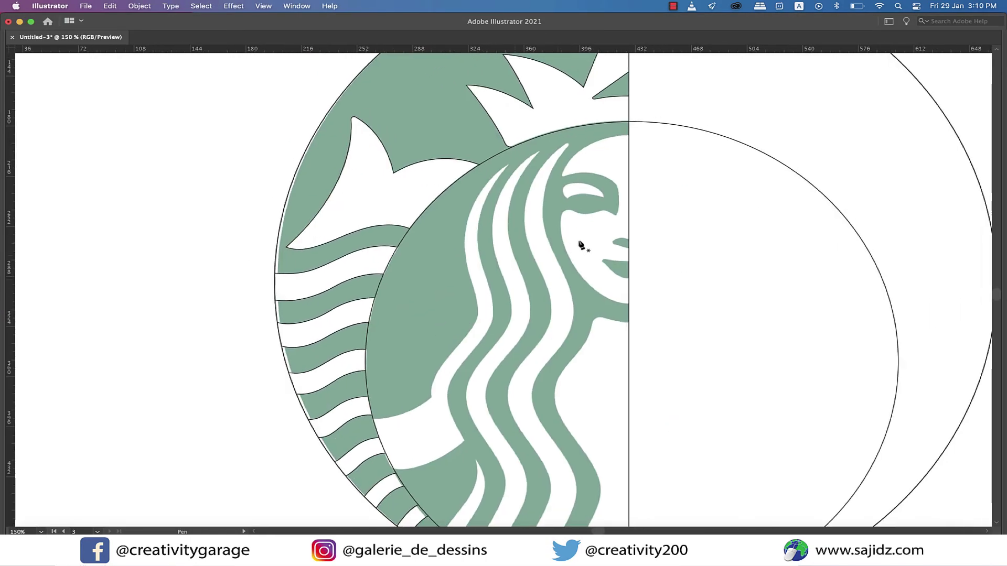
{"action": "scroll", "coordinate": [580, 243], "scroll_direction": "down", "scroll_amount": 1}
{"action": "scroll", "coordinate": [393, 424], "scroll_direction": "up", "scroll_amount": 4}
{"action": "left_click_drag", "start_coordinate": [473, 421], "coordinate": [526, 395]}
{"action": "left_click_drag", "start_coordinate": [615, 325], "coordinate": [661, 285]}
{"action": "left_click", "coordinate": [614, 325]}
- Continue the outline up the right edge of the first white hair strand to its pointed tip
{"action": "left_click_drag", "start_coordinate": [545, 166], "coordinate": [542, 121]}
{"action": "scroll", "coordinate": [542, 121], "scroll_direction": "up", "scroll_amount": 6}
{"action": "left_click_drag", "start_coordinate": [539, 337], "coordinate": [595, 272]}
{"action": "left_click_drag", "start_coordinate": [630, 220], "coordinate": [644, 197]}
{"action": "scroll", "coordinate": [623, 231], "scroll_direction": "down", "scroll_amount": 1}
{"action": "left_click_drag", "start_coordinate": [619, 286], "coordinate": [579, 165]}
{"action": "left_click", "coordinate": [619, 286]}
{"action": "scroll", "coordinate": [603, 210], "scroll_direction": "up", "scroll_amount": 6}
{"action": "left_click_drag", "start_coordinate": [543, 336], "coordinate": [550, 323]}
{"action": "left_click", "coordinate": [627, 159]}
- Curve the outline from the first strand's tip down its upper left edge, replacing the first curve attempt
{"action": "left_click_drag", "start_coordinate": [510, 377], "coordinate": [511, 524]}
{"action": "scroll", "coordinate": [472, 458], "scroll_direction": "up", "scroll_amount": 3}
{"action": "scroll", "coordinate": [501, 96], "scroll_direction": "down", "scroll_amount": 5}
{"action": "scroll", "coordinate": [501, 96], "scroll_direction": "up", "scroll_amount": 5}
{"action": "key", "text": "super+z"}
{"action": "left_click_drag", "start_coordinate": [488, 288], "coordinate": [460, 423]}
{"action": "left_click", "coordinate": [488, 288]}
- Continue down the first strand's left edge and along the white band's upper edge to the inner circle, and end the path
{"action": "scroll", "coordinate": [490, 294], "scroll_direction": "down", "scroll_amount": 4}
{"action": "left_click_drag", "start_coordinate": [514, 373], "coordinate": [551, 460]}
{"action": "scroll", "coordinate": [534, 367], "scroll_direction": "down", "scroll_amount": 5}
{"action": "left_click", "coordinate": [515, 244]}
{"action": "left_click_drag", "start_coordinate": [503, 334], "coordinate": [474, 371]}
{"action": "scroll", "coordinate": [446, 357], "scroll_direction": "down", "scroll_amount": 4}
{"action": "scroll", "coordinate": [357, 422], "scroll_direction": "down", "scroll_amount": 3}
{"action": "left_click_drag", "start_coordinate": [241, 416], "coordinate": [175, 416]}
{"action": "left_click", "coordinate": [266, 436], "text": "super"}
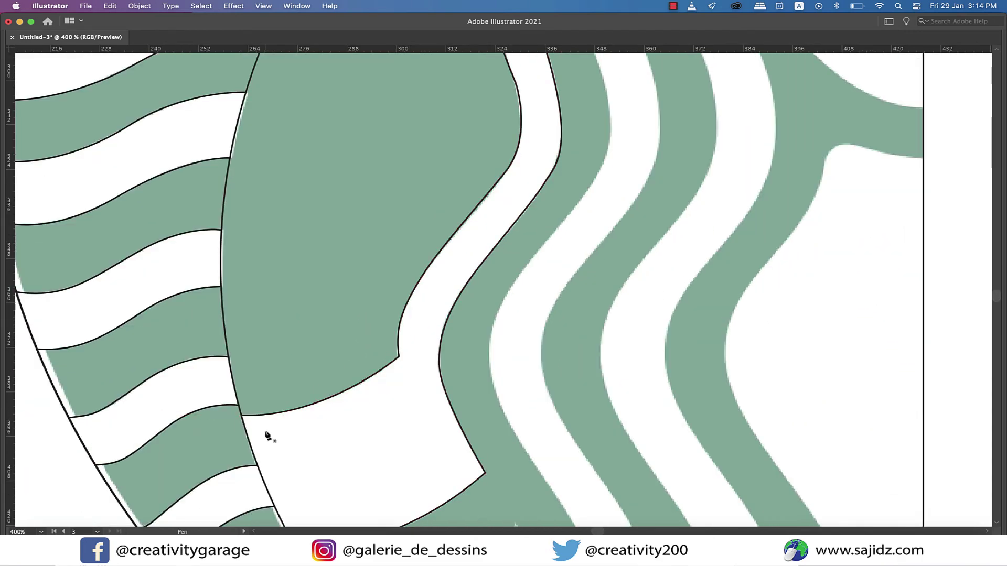
- Trace the small pointed white lock below the band from its tip to the outer circle
{"action": "scroll", "coordinate": [266, 436], "scroll_direction": "down", "scroll_amount": 8}
{"action": "key", "text": "super+minus"}
{"action": "left_click", "coordinate": [396, 227]}
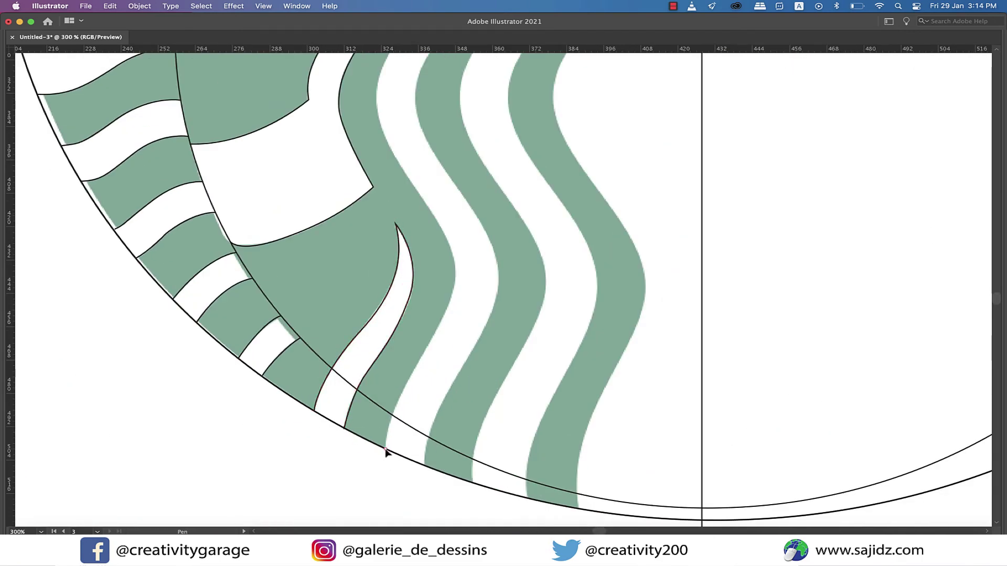
- Trace the left edge of the second full-length white hair strand from the outer circle up to its pointed tip
{"action": "left_click_drag", "start_coordinate": [425, 203], "coordinate": [407, 177]}
{"action": "scroll", "coordinate": [398, 189], "scroll_direction": "up", "scroll_amount": 3}
{"action": "scroll", "coordinate": [378, 204], "scroll_direction": "up", "scroll_amount": 5}
{"action": "left_click_drag", "start_coordinate": [355, 243], "coordinate": [421, 156]}
{"action": "scroll", "coordinate": [420, 183], "scroll_direction": "up", "scroll_amount": 4}
{"action": "scroll", "coordinate": [399, 209], "scroll_direction": "up", "scroll_amount": 6}
{"action": "left_click_drag", "start_coordinate": [419, 218], "coordinate": [586, 110]}
{"action": "scroll", "coordinate": [377, 244], "scroll_direction": "up", "scroll_amount": 5}
{"action": "left_click", "coordinate": [424, 208]}
- Continue the second strand's outline from its tip down the upper right edge
{"action": "scroll", "coordinate": [371, 426], "scroll_direction": "down", "scroll_amount": 5}
{"action": "left_click_drag", "start_coordinate": [387, 352], "coordinate": [463, 492]}
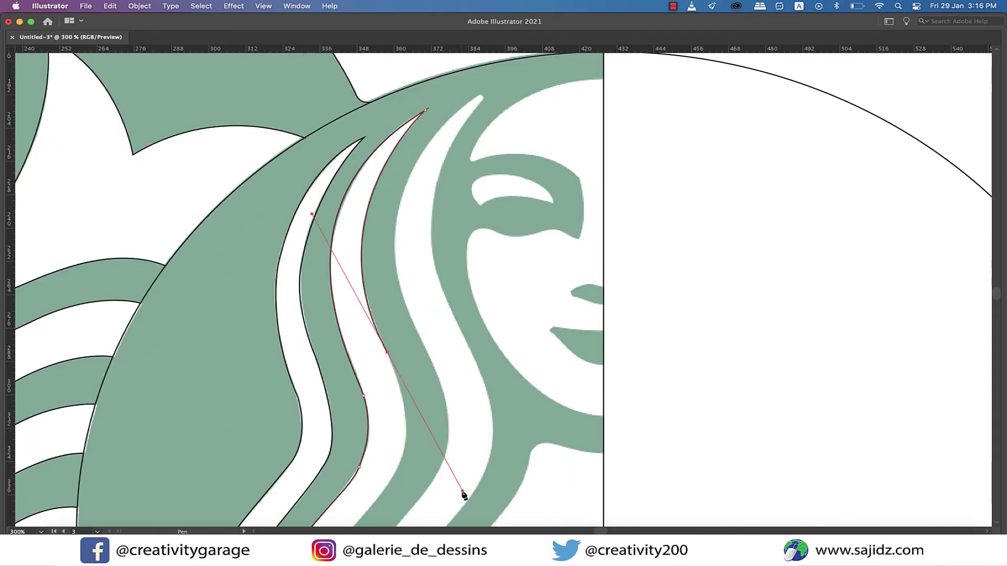
{"action": "left_click", "coordinate": [388, 352]}
{"action": "scroll", "coordinate": [388, 357], "scroll_direction": "down", "scroll_amount": 8}
{"action": "left_click_drag", "start_coordinate": [397, 321], "coordinate": [337, 389]}
{"action": "left_click", "coordinate": [396, 321]}
- Redo the misfitting curves on the second strand's right edge and continue it down to the outer circle
{"action": "scroll", "coordinate": [378, 315], "scroll_direction": "down", "scroll_amount": 7}
{"action": "left_click_drag", "start_coordinate": [355, 290], "coordinate": [408, 367]}
{"action": "key", "text": "super+z"}
{"action": "key", "text": "super+z"}
{"action": "key", "text": "super+z"}
{"action": "scroll", "coordinate": [390, 352], "scroll_direction": "up", "scroll_amount": 5}
{"action": "left_click_drag", "start_coordinate": [354, 309], "coordinate": [244, 397]}
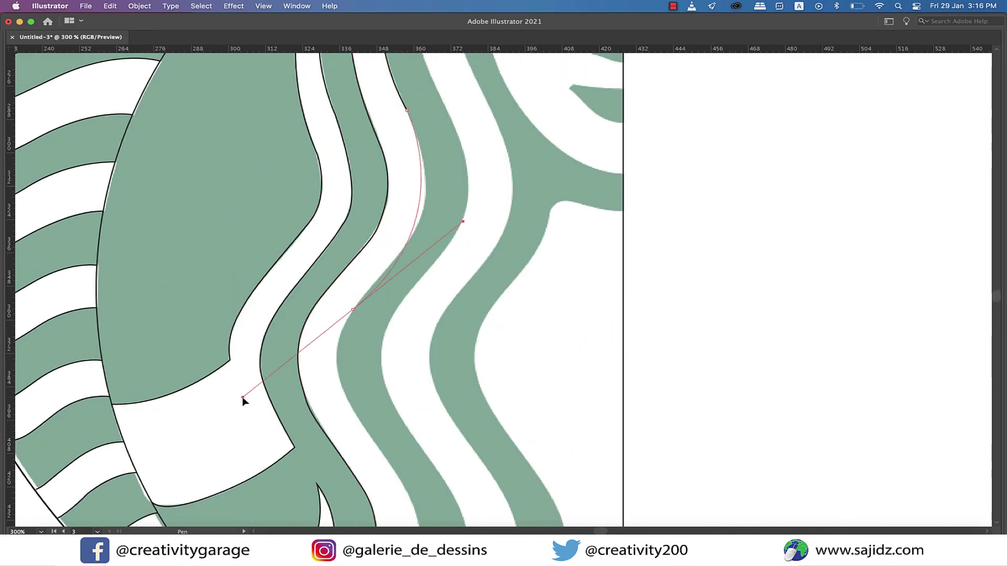
{"action": "key", "text": "super+z"}
{"action": "scroll", "coordinate": [395, 260], "scroll_direction": "down", "scroll_amount": 5}
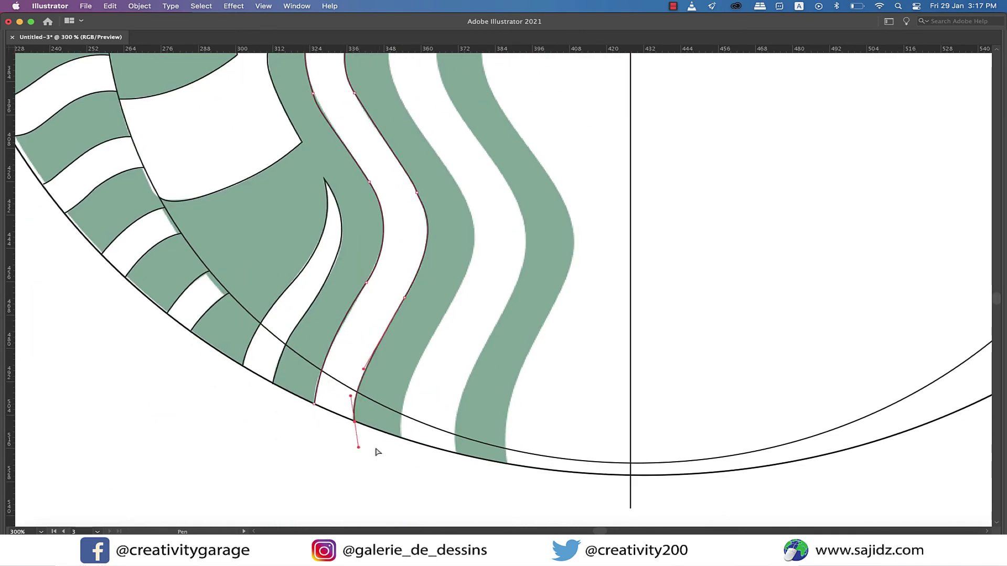
- Trace the lower left edge of the third full-length white hair strand from the outer circle upward through its waves
{"action": "left_click_drag", "start_coordinate": [474, 221], "coordinate": [468, 194]}
{"action": "left_click_drag", "start_coordinate": [421, 128], "coordinate": [397, 91]}
{"action": "scroll", "coordinate": [401, 210], "scroll_direction": "up", "scroll_amount": 8}
{"action": "left_click_drag", "start_coordinate": [366, 276], "coordinate": [409, 226]}
{"action": "left_click_drag", "start_coordinate": [434, 150], "coordinate": [424, 105]}
{"action": "left_click", "coordinate": [434, 150]}
- Continue the third strand's left edge up along the side of the face towards its tip
{"action": "scroll", "coordinate": [381, 117], "scroll_direction": "up", "scroll_amount": 7}
{"action": "left_click_drag", "start_coordinate": [402, 305], "coordinate": [372, 266]}
{"action": "scroll", "coordinate": [409, 209], "scroll_direction": "up", "scroll_amount": 2}
{"action": "left_click_drag", "start_coordinate": [429, 137], "coordinate": [533, 78]}
{"action": "left_click", "coordinate": [429, 138]}
- Round the third strand's tip and trace its right edge down through the waves to the outer circle
{"action": "scroll", "coordinate": [427, 146], "scroll_direction": "up", "scroll_amount": 5}
{"action": "left_click_drag", "start_coordinate": [488, 103], "coordinate": [413, 331]}
{"action": "scroll", "coordinate": [428, 231], "scroll_direction": "down", "scroll_amount": 8}
{"action": "scroll", "coordinate": [384, 267], "scroll_direction": "down", "scroll_amount": 2}
{"action": "left_click_drag", "start_coordinate": [452, 258], "coordinate": [493, 339]}
{"action": "left_click_drag", "start_coordinate": [405, 422], "coordinate": [394, 439]}
{"action": "scroll", "coordinate": [411, 436], "scroll_direction": "down", "scroll_amount": 4}
{"action": "scroll", "coordinate": [411, 435], "scroll_direction": "down", "scroll_amount": 7}
{"action": "left_click_drag", "start_coordinate": [417, 136], "coordinate": [451, 198]}
{"action": "scroll", "coordinate": [464, 204], "scroll_direction": "down", "scroll_amount": 4}
- Trace the inner edge of the innermost green hair strand from its lower end up through the waves and round into the neck
{"action": "left_click", "coordinate": [486, 381]}
{"action": "left_click_drag", "start_coordinate": [508, 264], "coordinate": [542, 209]}
{"action": "scroll", "coordinate": [516, 181], "scroll_direction": "up", "scroll_amount": 3}
{"action": "left_click_drag", "start_coordinate": [516, 245], "coordinate": [511, 205]}
{"action": "scroll", "coordinate": [509, 203], "scroll_direction": "up", "scroll_amount": 7}
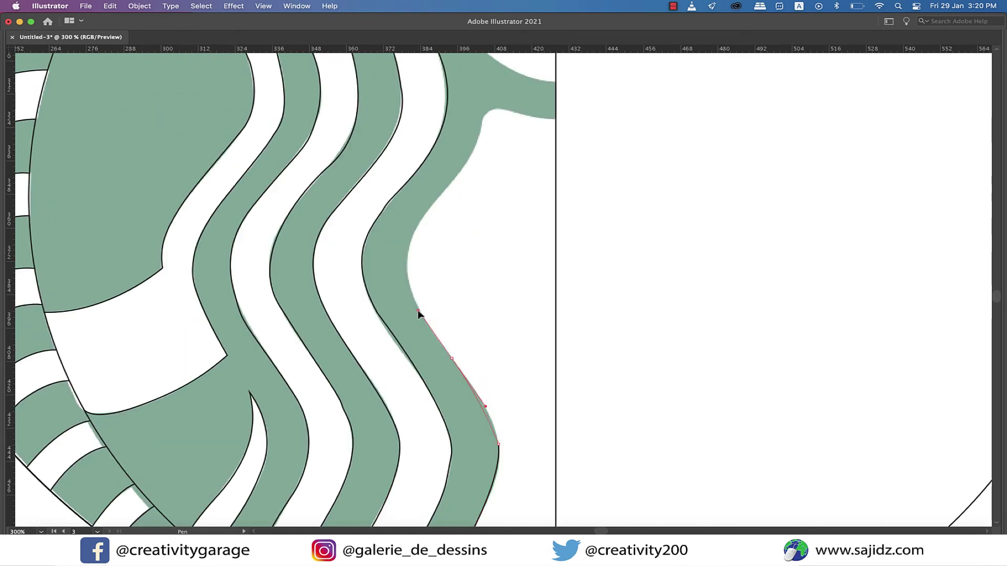
{"action": "left_click_drag", "start_coordinate": [409, 287], "coordinate": [403, 265]}
{"action": "left_click_drag", "start_coordinate": [438, 195], "coordinate": [473, 155]}
{"action": "scroll", "coordinate": [471, 150], "scroll_direction": "up", "scroll_amount": 4}
{"action": "left_click", "coordinate": [505, 222]}
{"action": "scroll", "coordinate": [497, 250], "scroll_direction": "up", "scroll_amount": 2}
{"action": "left_click", "coordinate": [497, 251], "text": "super"}
- Trace the half face outline from the chin up the cheek, along the underside of the eye and up beside the nose
{"action": "scroll", "coordinate": [501, 238], "scroll_direction": "down", "scroll_amount": 2}
{"action": "scroll", "coordinate": [504, 231], "scroll_direction": "up", "scroll_amount": 3}
{"action": "left_click", "coordinate": [490, 423]}
{"action": "left_click_drag", "start_coordinate": [387, 375], "coordinate": [346, 330]}
{"action": "left_click_drag", "start_coordinate": [315, 179], "coordinate": [349, 112]}
{"action": "left_click_drag", "start_coordinate": [347, 178], "coordinate": [363, 185]}
{"action": "left_click_drag", "start_coordinate": [398, 180], "coordinate": [414, 175]}
{"action": "left_click_drag", "start_coordinate": [438, 179], "coordinate": [461, 172]}
{"action": "left_click_drag", "start_coordinate": [457, 104], "coordinate": [448, 83]}
- Continue the face outline along the top of the brow and over the forehead to the vertical centre line
{"action": "scroll", "coordinate": [336, 79], "scroll_direction": "up", "scroll_amount": 3}
{"action": "left_click_drag", "start_coordinate": [314, 153], "coordinate": [340, 129]}
{"action": "scroll", "coordinate": [286, 158], "scroll_direction": "up", "scroll_amount": 4}
{"action": "scroll", "coordinate": [378, 314], "scroll_direction": "down", "scroll_amount": 3}
{"action": "left_click_drag", "start_coordinate": [376, 231], "coordinate": [528, 112]}
{"action": "left_click_drag", "start_coordinate": [633, 96], "coordinate": [832, 96]}
- Trace the white eye opening as a closed curved shape
{"action": "left_click", "coordinate": [387, 347]}
{"action": "left_click_drag", "start_coordinate": [533, 344], "coordinate": [629, 370]}
{"action": "left_click_drag", "start_coordinate": [448, 287], "coordinate": [358, 266]}
{"action": "left_click_drag", "start_coordinate": [387, 347], "coordinate": [448, 420]}
- Trace the left half of the nose shape, starting and ending on the centre line
{"action": "scroll", "coordinate": [634, 314], "scroll_direction": "up", "scroll_amount": 3}
{"action": "left_click", "coordinate": [631, 188]}
{"action": "left_click_drag", "start_coordinate": [578, 175], "coordinate": [546, 168]}
{"action": "left_click_drag", "start_coordinate": [455, 219], "coordinate": [456, 254]}
{"action": "left_click", "coordinate": [630, 285]}
- Trace the left half of the mouth from the centre line around its corner and back to the centre line
{"action": "left_click", "coordinate": [631, 295]}
{"action": "left_click_drag", "start_coordinate": [366, 270], "coordinate": [318, 259]}
{"action": "left_click_drag", "start_coordinate": [344, 292], "coordinate": [353, 309]}
{"action": "left_click_drag", "start_coordinate": [446, 396], "coordinate": [476, 431]}
{"action": "left_click_drag", "start_coordinate": [630, 477], "coordinate": [696, 476]}
{"action": "left_click", "coordinate": [659, 477], "text": "super"}
- Remove the circle halves right of the centre line and the line's protruding ends with the Shape Builder tool
{"action": "scroll", "coordinate": [587, 315], "scroll_direction": "down", "scroll_amount": 9}
{"action": "scroll", "coordinate": [632, 461], "scroll_direction": "up", "scroll_amount": 1}
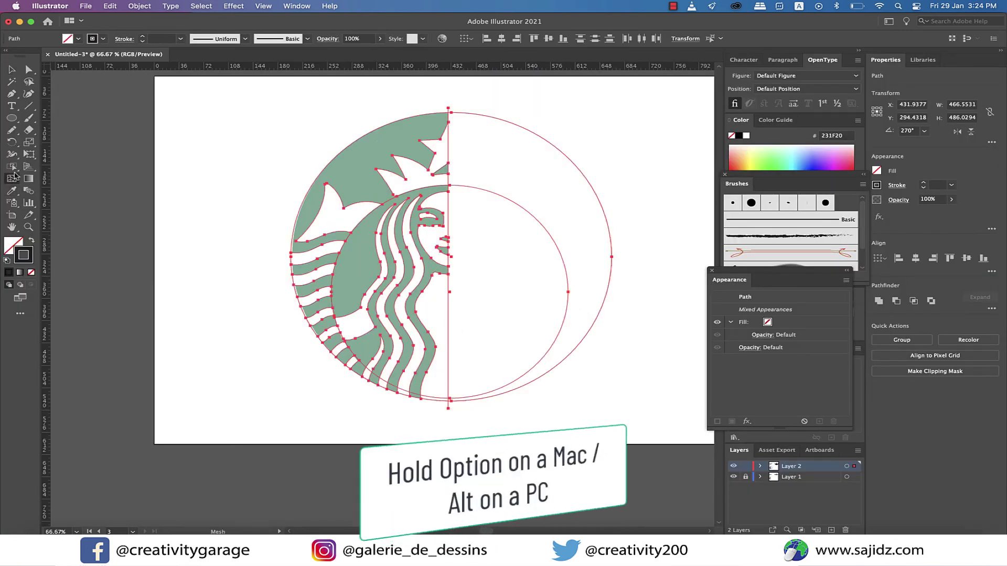
{"action": "left_click_drag", "start_coordinate": [11, 166], "coordinate": [47, 162]}
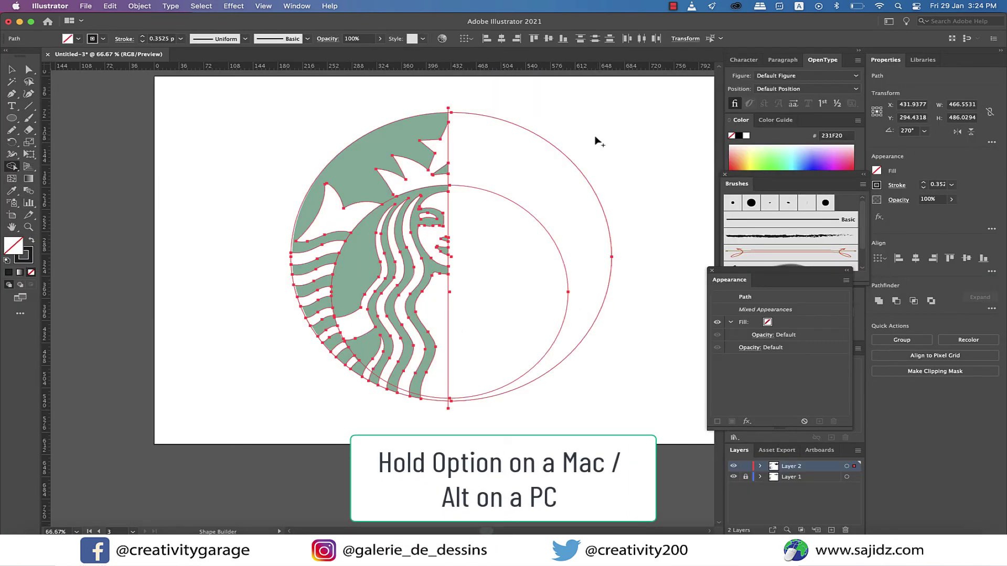
{"action": "left_click_drag", "start_coordinate": [597, 141], "coordinate": [492, 373]}
{"action": "scroll", "coordinate": [464, 415], "scroll_direction": "up", "scroll_amount": 2}
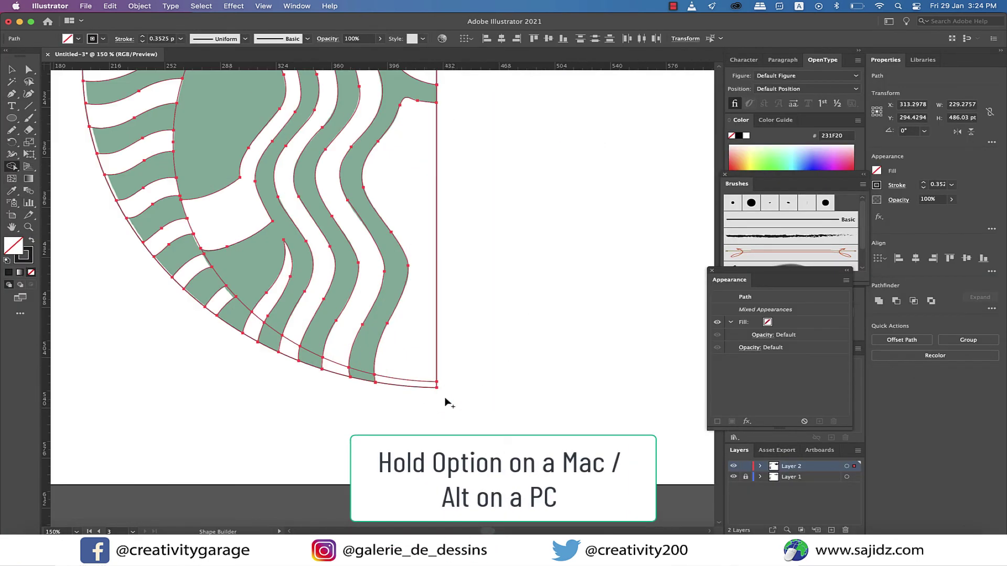
{"action": "scroll", "coordinate": [445, 402], "scroll_direction": "down", "scroll_amount": 5}
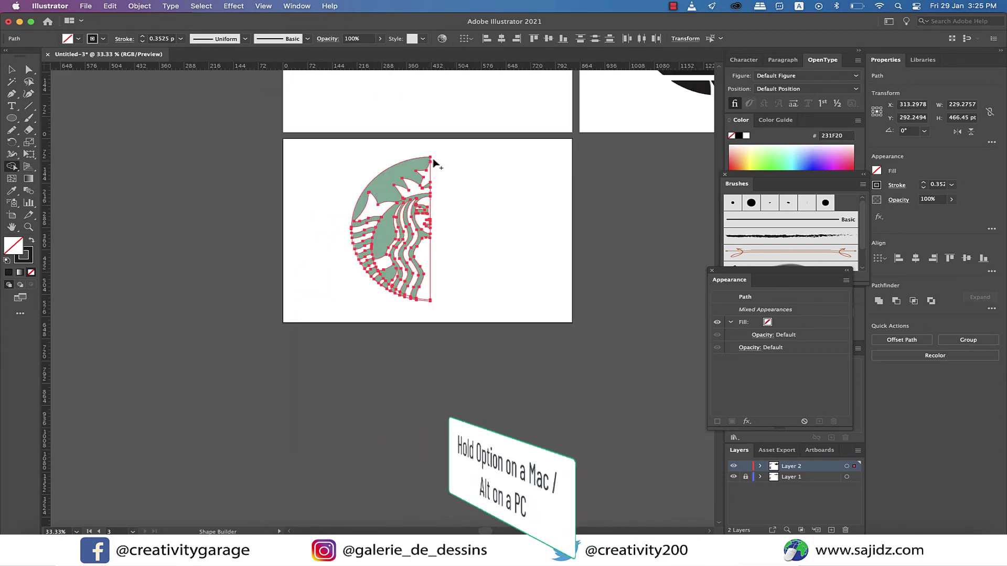
{"action": "key", "text": "v"}
{"action": "left_click", "coordinate": [452, 228]}
- Select the traced artwork, turn off image dimming for Layer 1, lock it again and make Layer 2 active
{"action": "scroll", "coordinate": [452, 227], "scroll_direction": "up", "scroll_amount": 1}
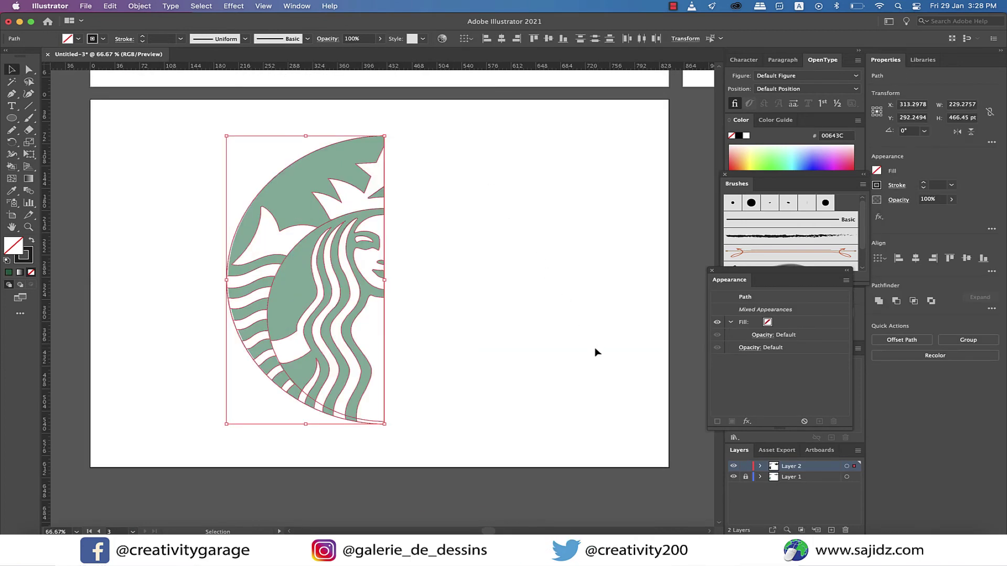
{"action": "left_click", "coordinate": [597, 353]}
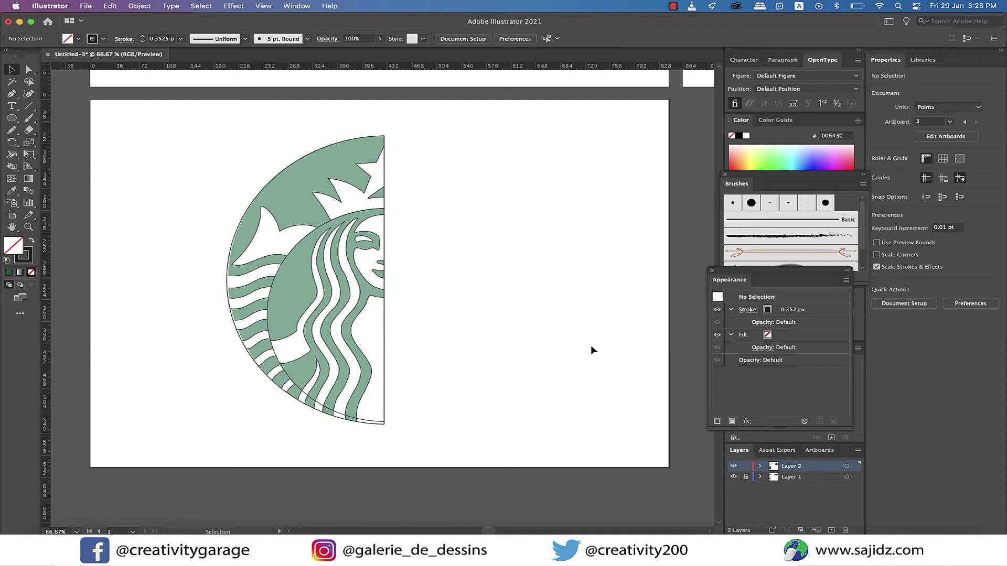
{"action": "left_click_drag", "start_coordinate": [160, 111], "coordinate": [498, 492]}
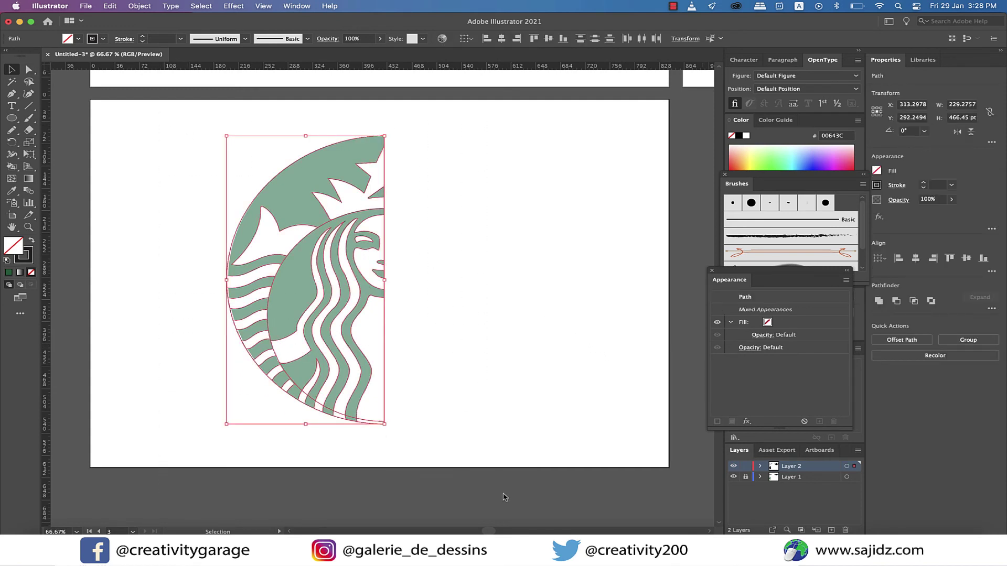
{"action": "left_click", "coordinate": [745, 478]}
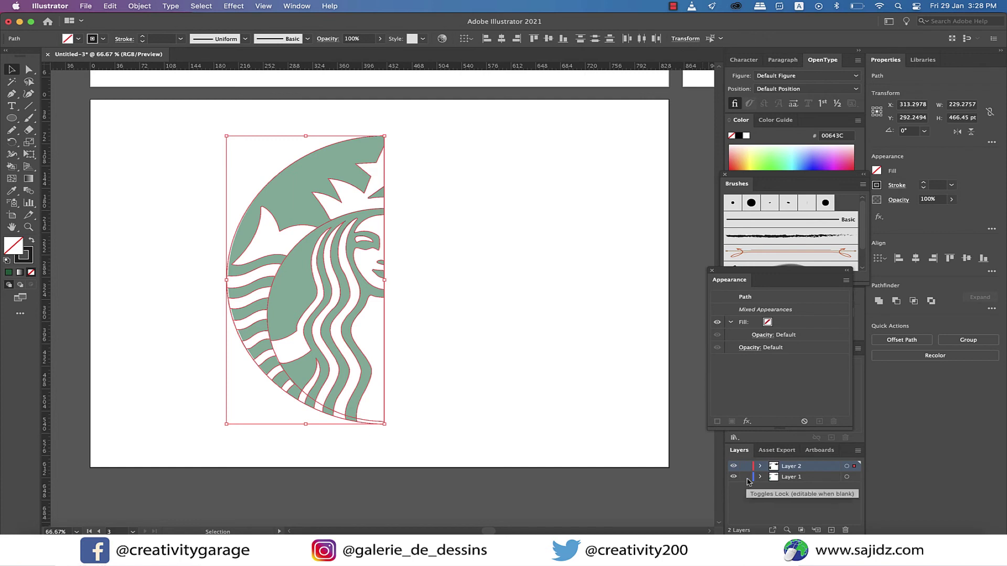
{"action": "double_click", "coordinate": [778, 480]}
{"action": "left_click", "coordinate": [490, 301]}
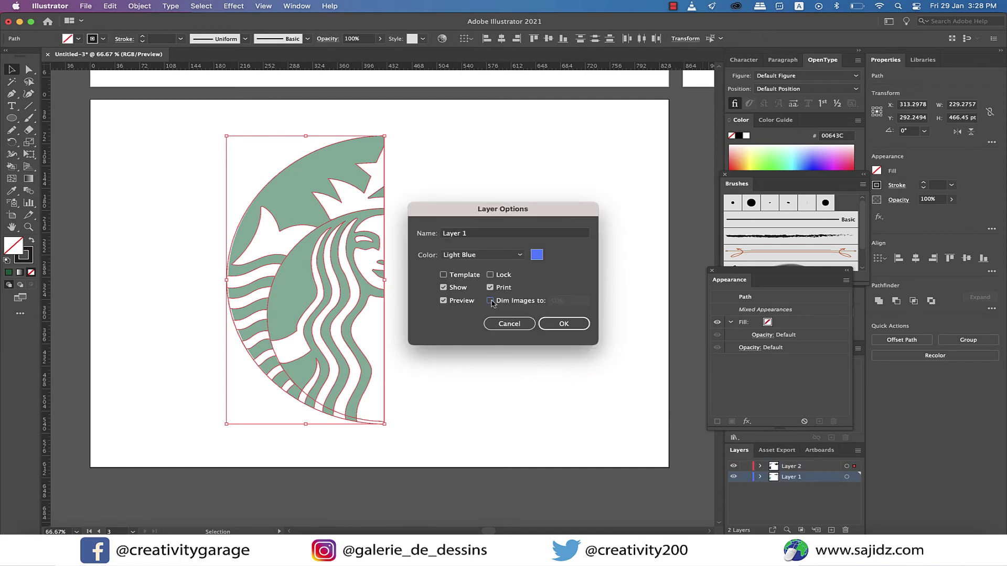
{"action": "left_click", "coordinate": [564, 325]}
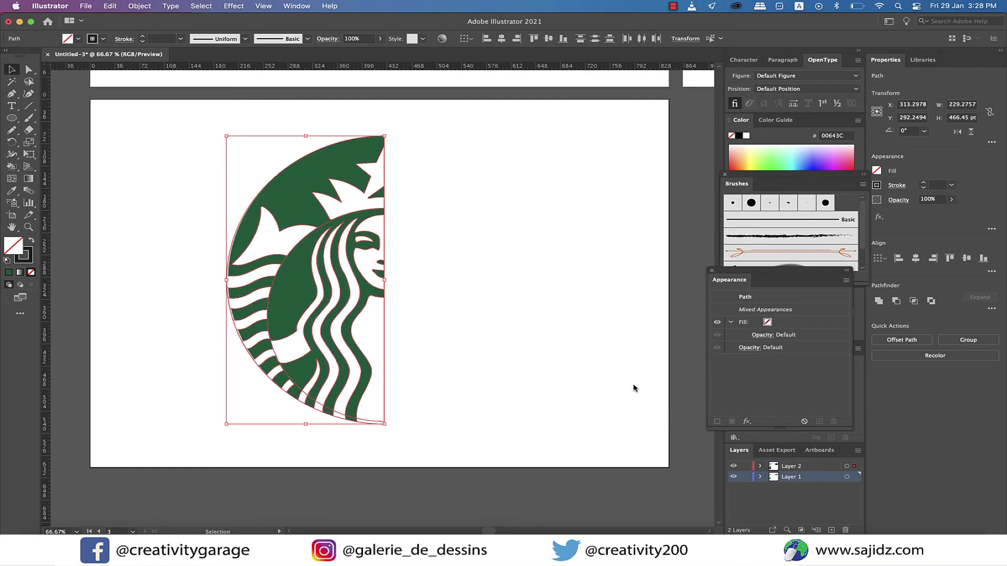
{"action": "left_click", "coordinate": [746, 478]}
{"action": "left_click", "coordinate": [812, 469]}
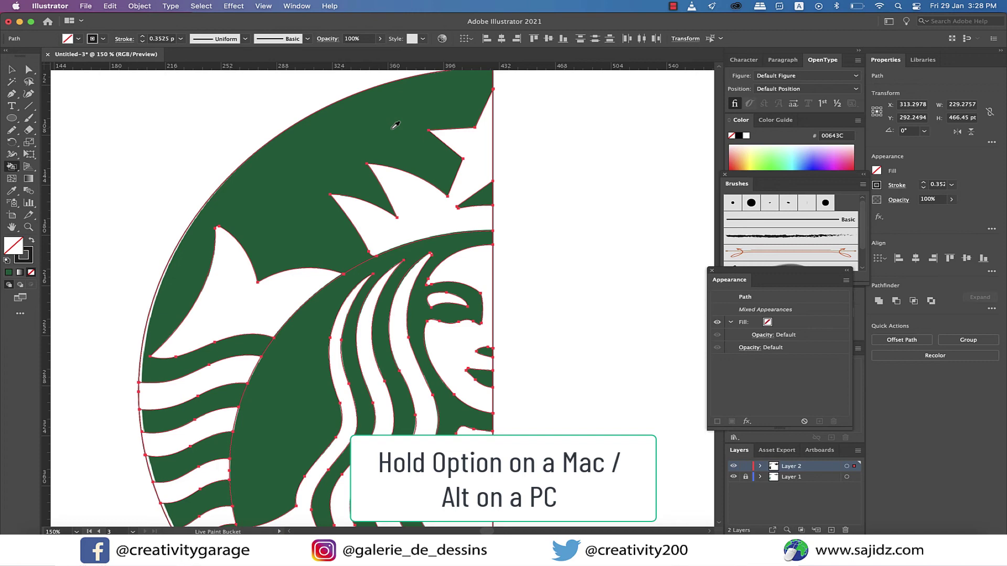
- Sample the logo's green and fill all green regions of the half logo with the Live Paint Bucket
{"action": "left_click", "coordinate": [395, 125], "text": "alt"}
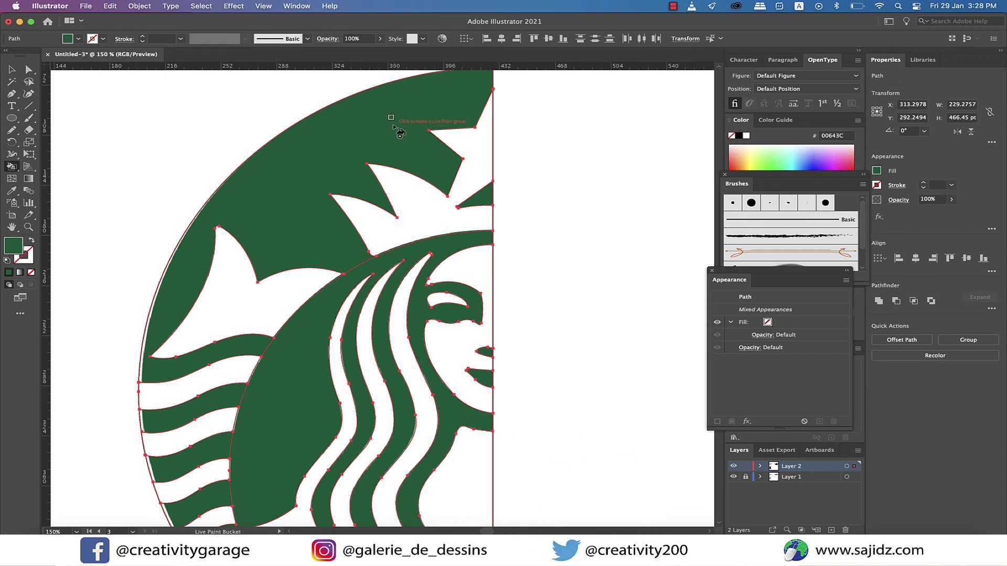
{"action": "left_click", "coordinate": [398, 131]}
{"action": "scroll", "coordinate": [427, 260], "scroll_direction": "down", "scroll_amount": 3}
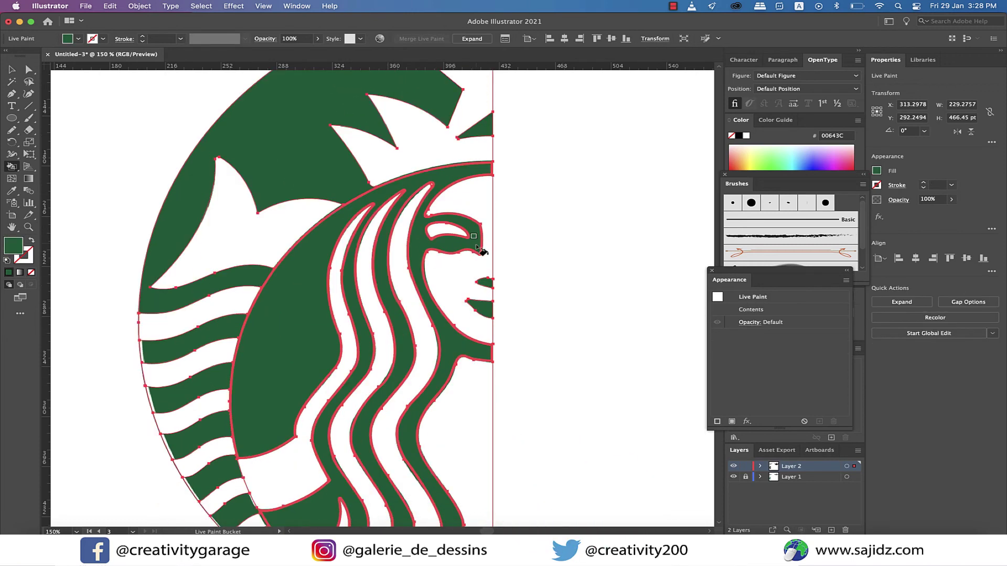
{"action": "scroll", "coordinate": [482, 288], "scroll_direction": "down", "scroll_amount": 5}
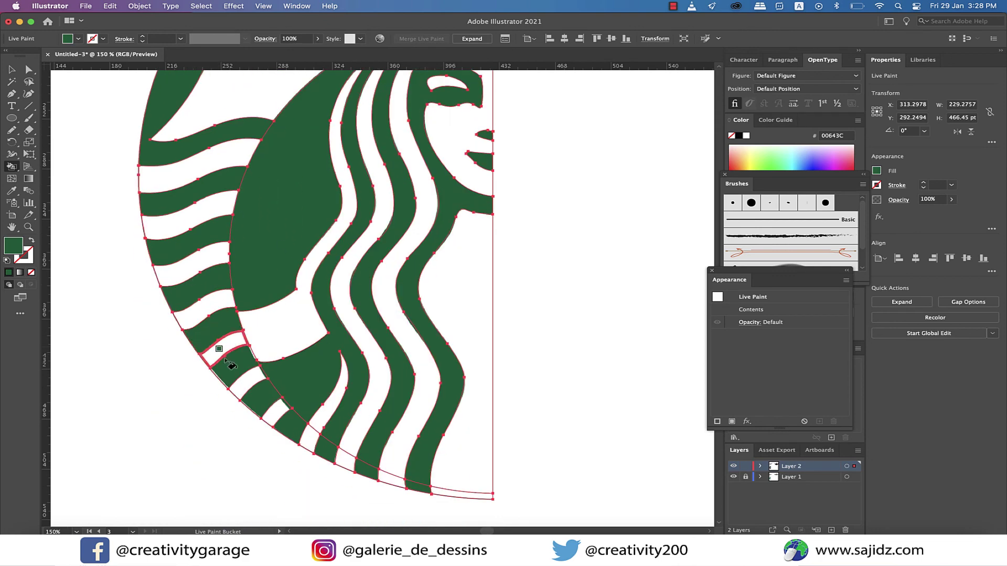
{"action": "scroll", "coordinate": [252, 367], "scroll_direction": "down", "scroll_amount": 2}
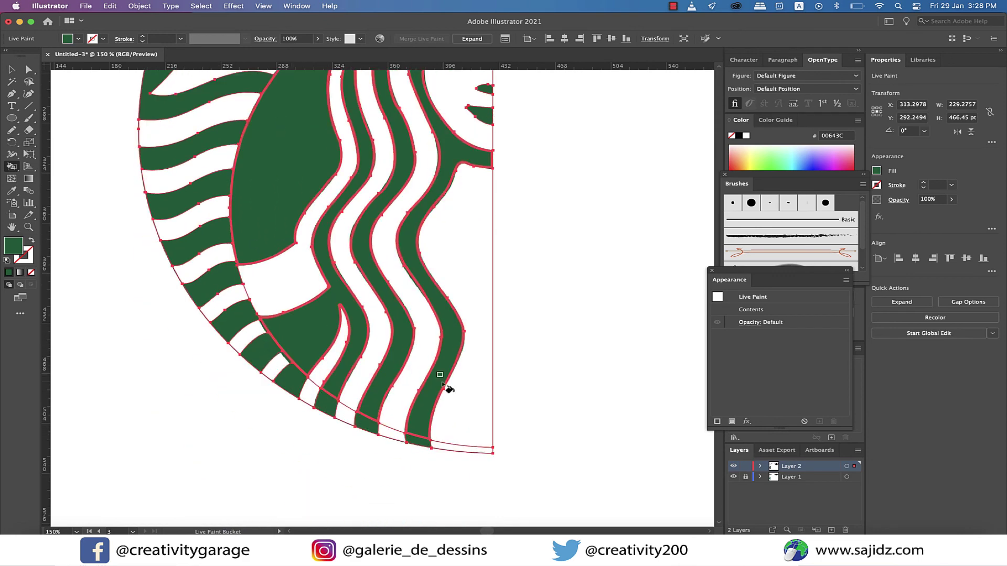
- Hide Layer 1 and set the stroke of the half logo's Live Paint artwork to none
{"action": "key", "text": "super+0"}
{"action": "key", "text": "v"}
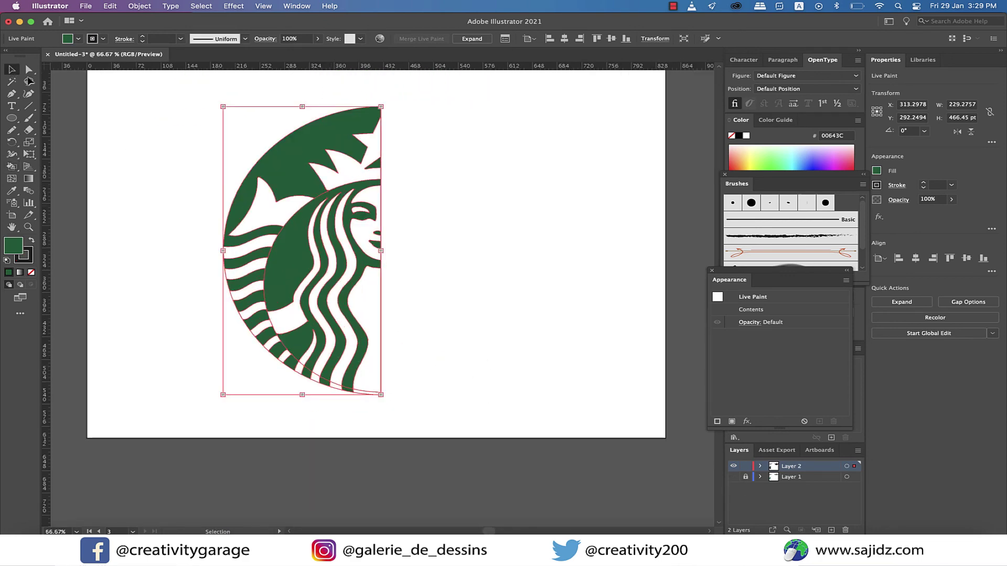
{"action": "left_click", "coordinate": [194, 133]}
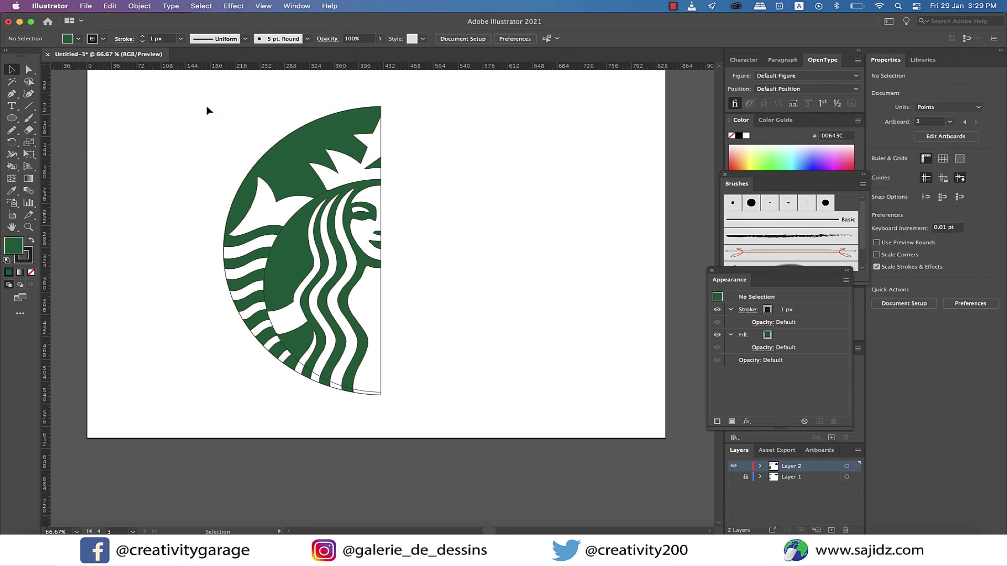
{"action": "scroll", "coordinate": [220, 159], "scroll_direction": "up", "scroll_amount": 2}
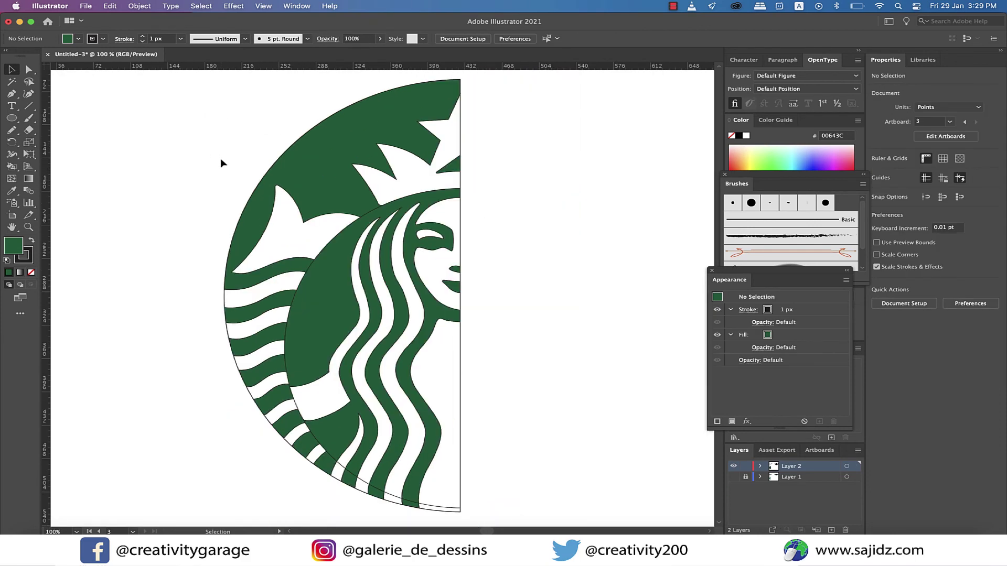
{"action": "scroll", "coordinate": [220, 159], "scroll_direction": "down", "scroll_amount": 2}
{"action": "left_click_drag", "start_coordinate": [200, 95], "coordinate": [408, 399]}
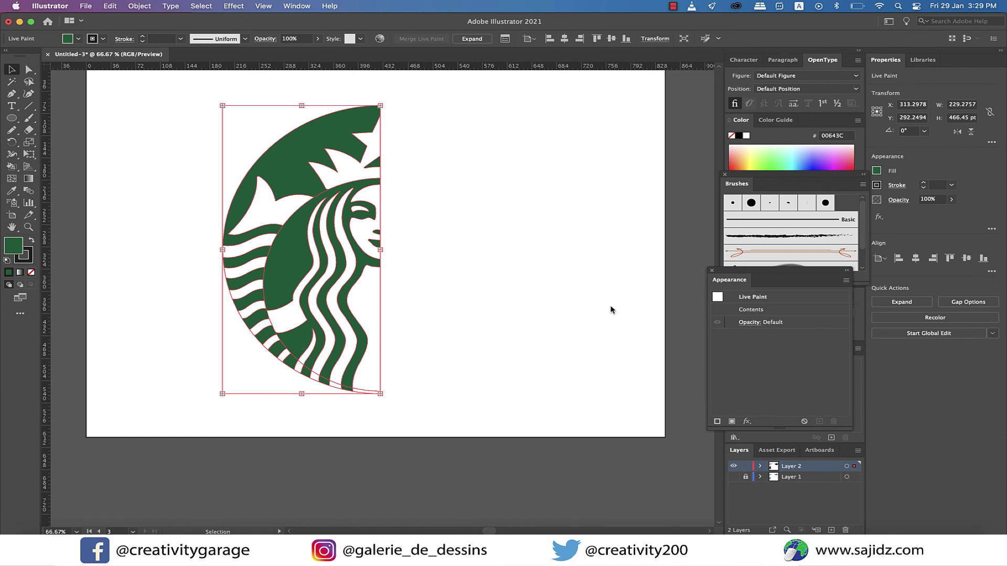
{"action": "left_click", "coordinate": [876, 185]}
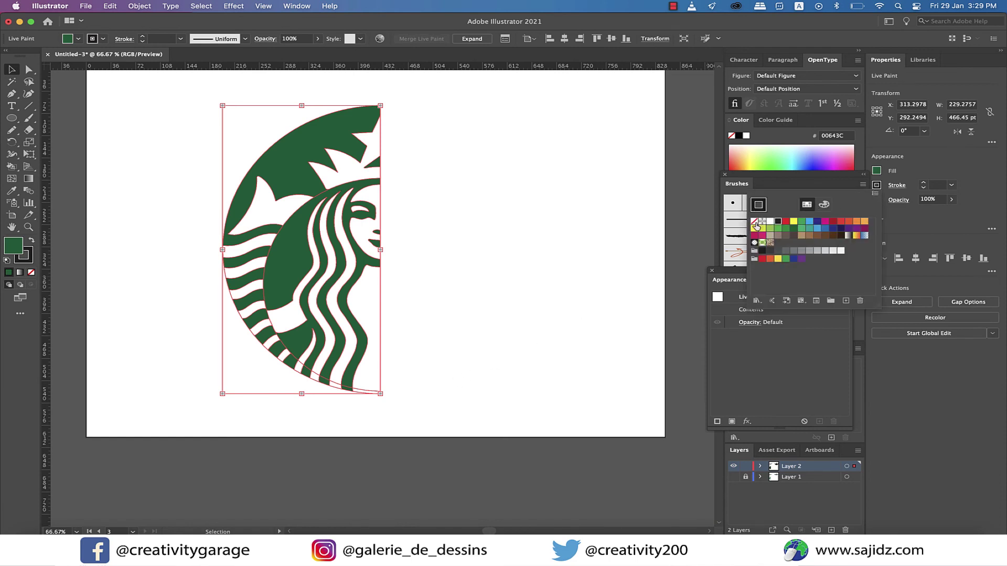
{"action": "left_click", "coordinate": [754, 223]}
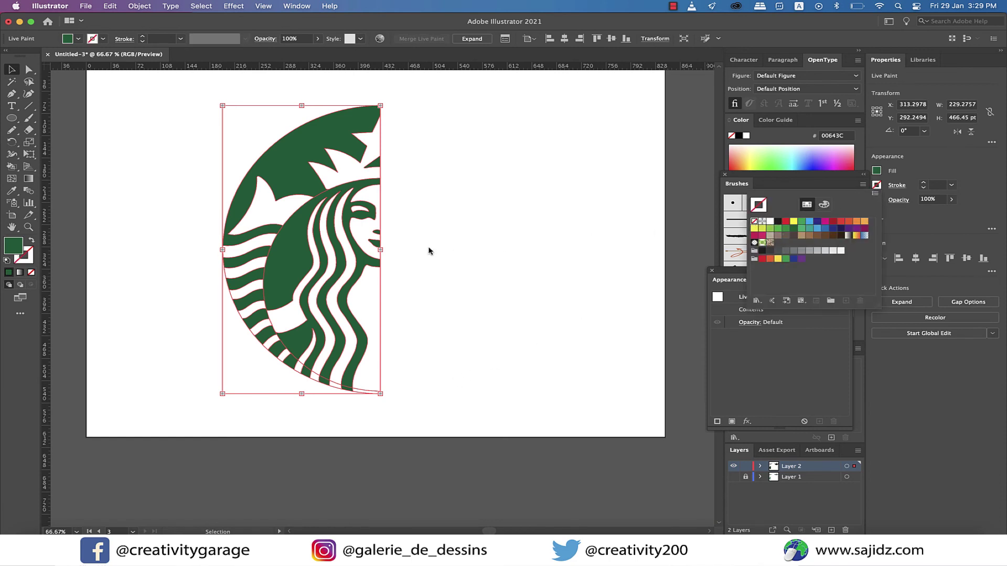
{"action": "left_click", "coordinate": [430, 251]}
- Expand the Live Paint artwork with the Object, Fill and Stroke options enabled
{"action": "left_click", "coordinate": [140, 6]}
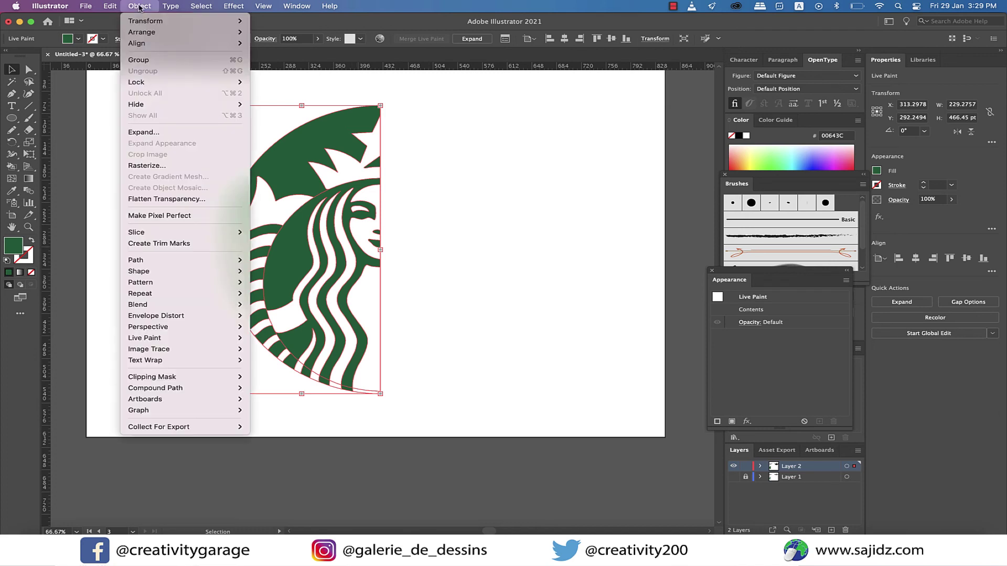
{"action": "left_click", "coordinate": [160, 133]}
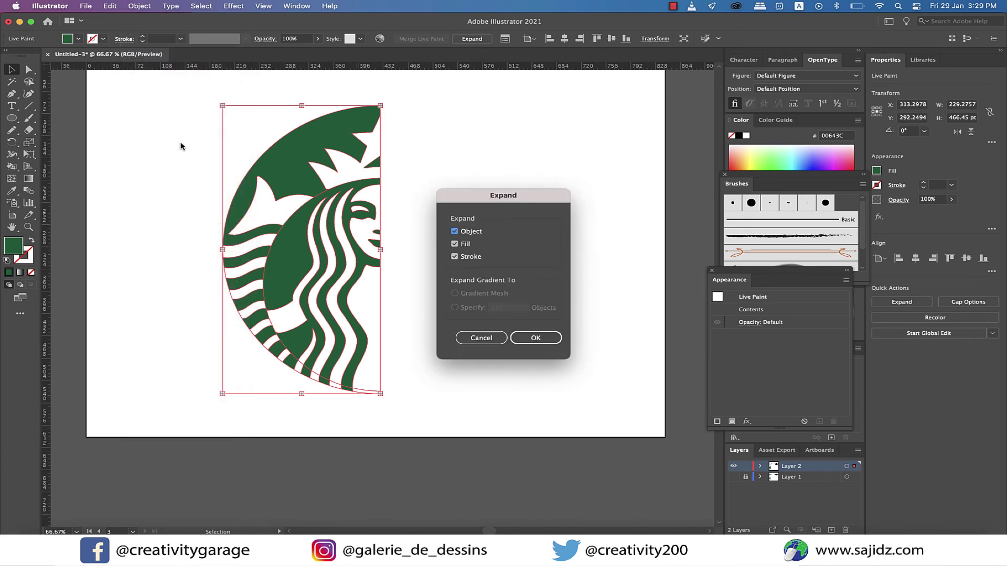
{"action": "left_click", "coordinate": [540, 339]}
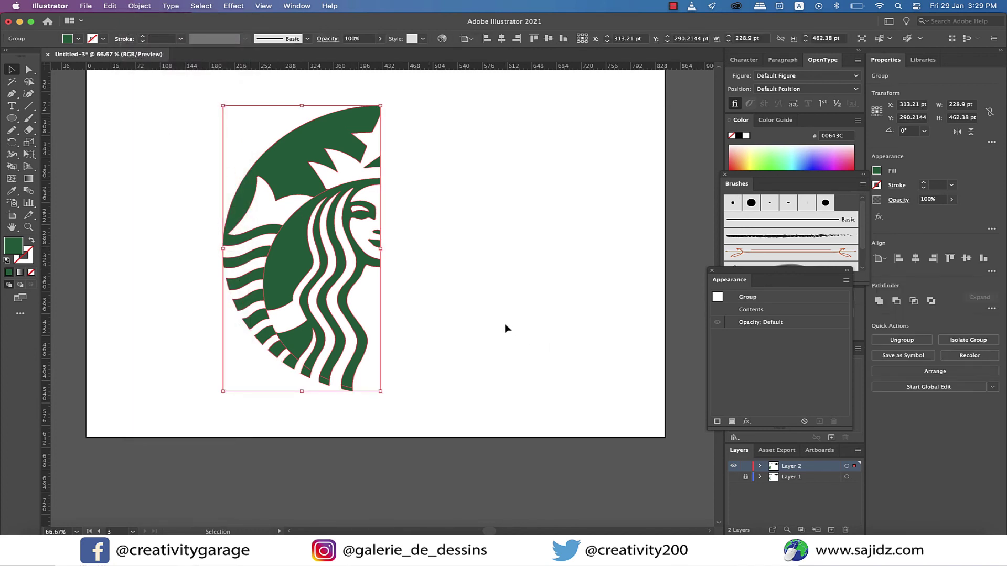
{"action": "left_click", "coordinate": [501, 338]}
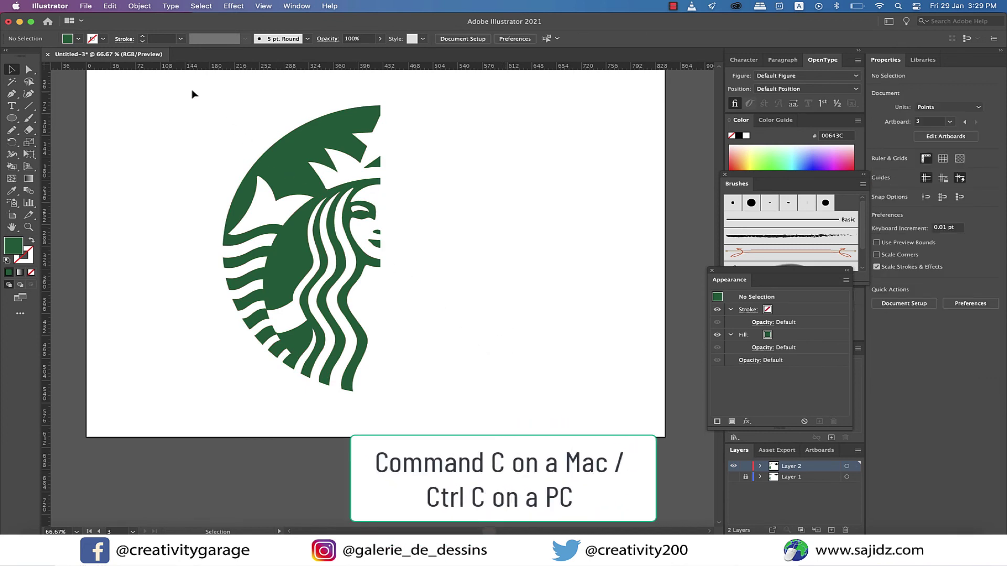
- Copy the half logo in place, flip the copy horizontally and move it right to complete the symmetrical logo
{"action": "left_click_drag", "start_coordinate": [189, 87], "coordinate": [440, 338]}
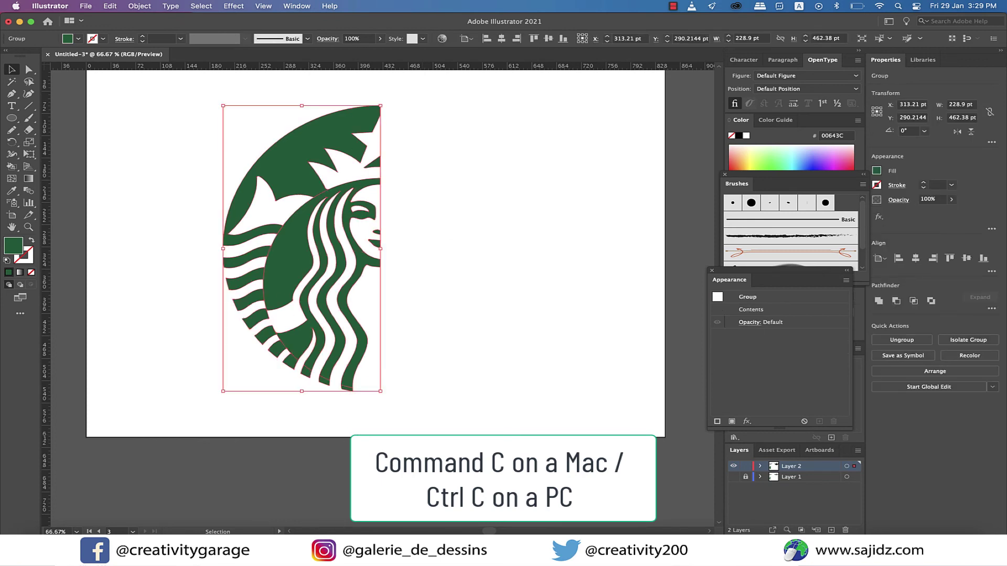
{"action": "key", "text": "super+c"}
{"action": "key", "text": "super+f"}
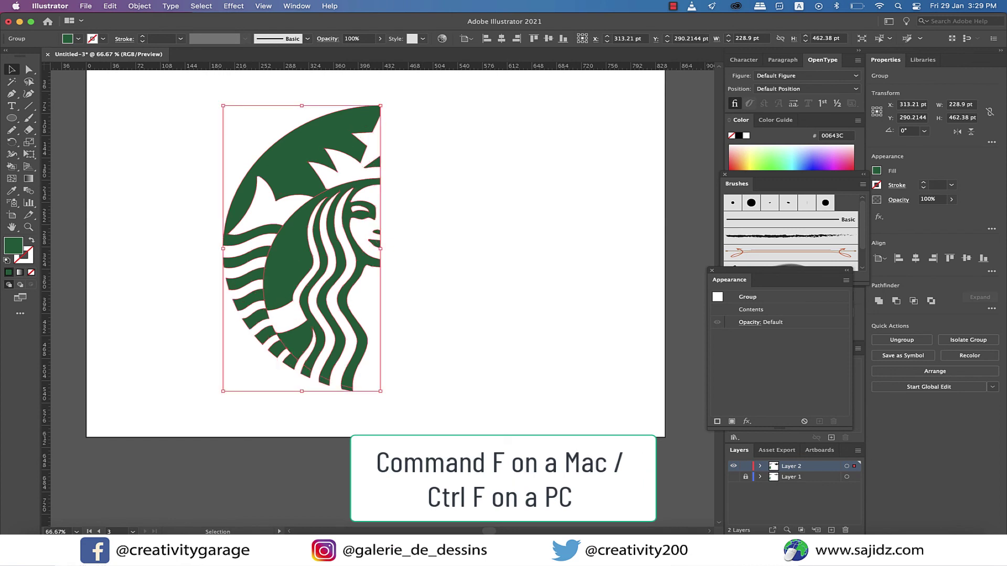
{"action": "left_click", "coordinate": [956, 132]}
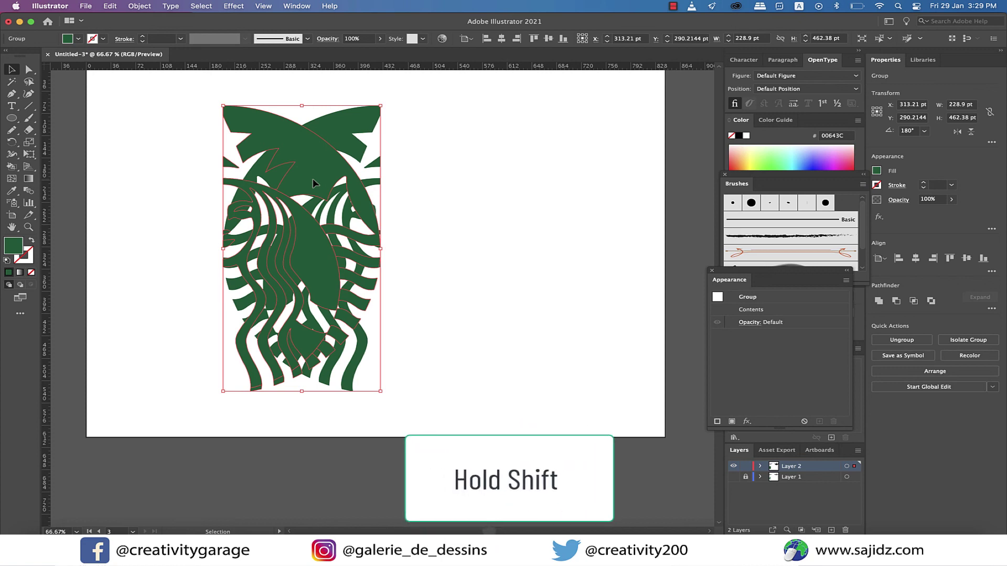
{"action": "left_click_drag", "start_coordinate": [313, 183], "coordinate": [471, 190]}
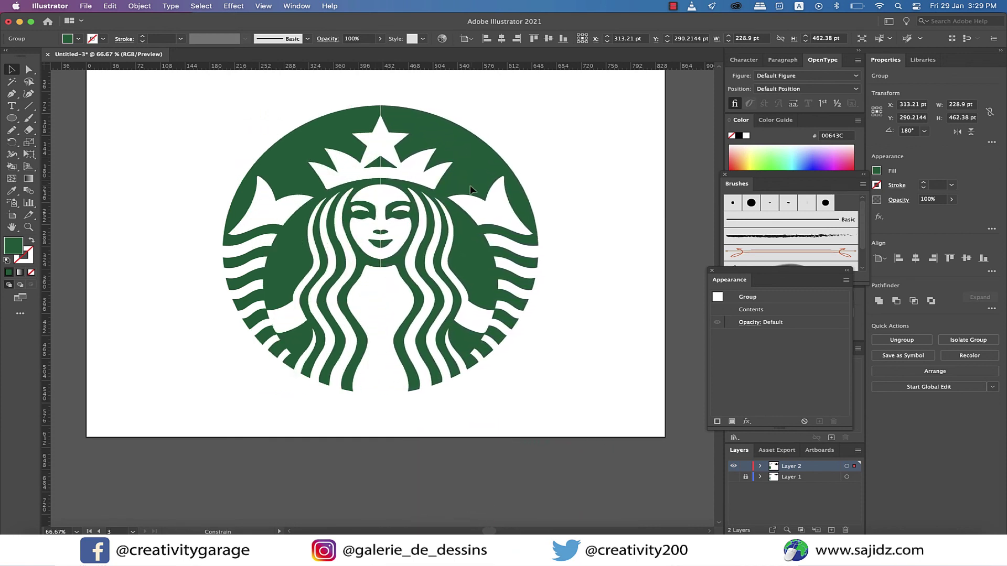
{"action": "left_click_drag", "start_coordinate": [471, 187], "coordinate": [470, 187]}
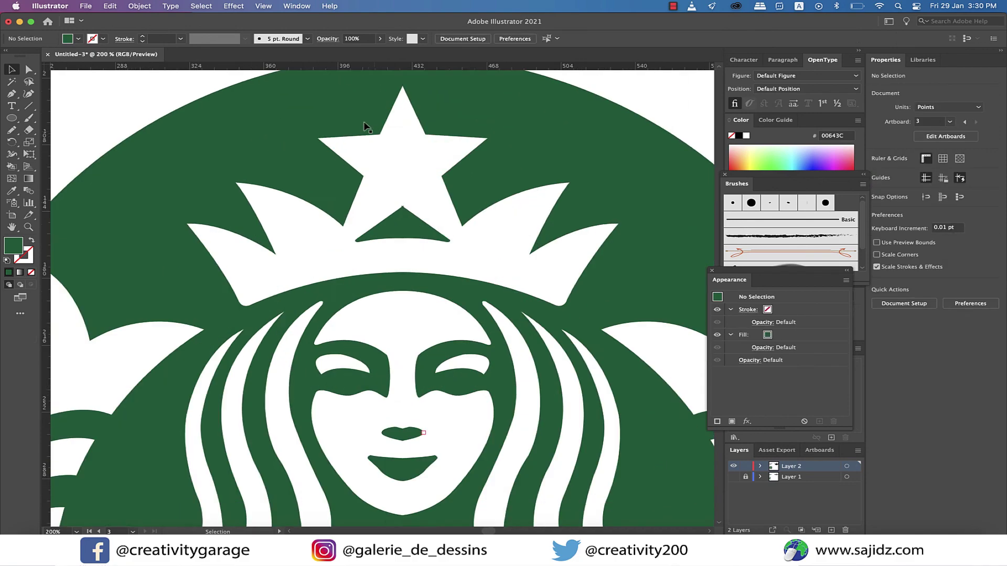
- Select both logo halves and merge the matching green shapes across the centre seam with the Shape Builder tool
{"action": "scroll", "coordinate": [416, 310], "scroll_direction": "down", "scroll_amount": 3}
{"action": "left_click_drag", "start_coordinate": [262, 253], "coordinate": [554, 518]}
{"action": "key", "text": "shift+m"}
{"action": "scroll", "coordinate": [402, 360], "scroll_direction": "up", "scroll_amount": 5}
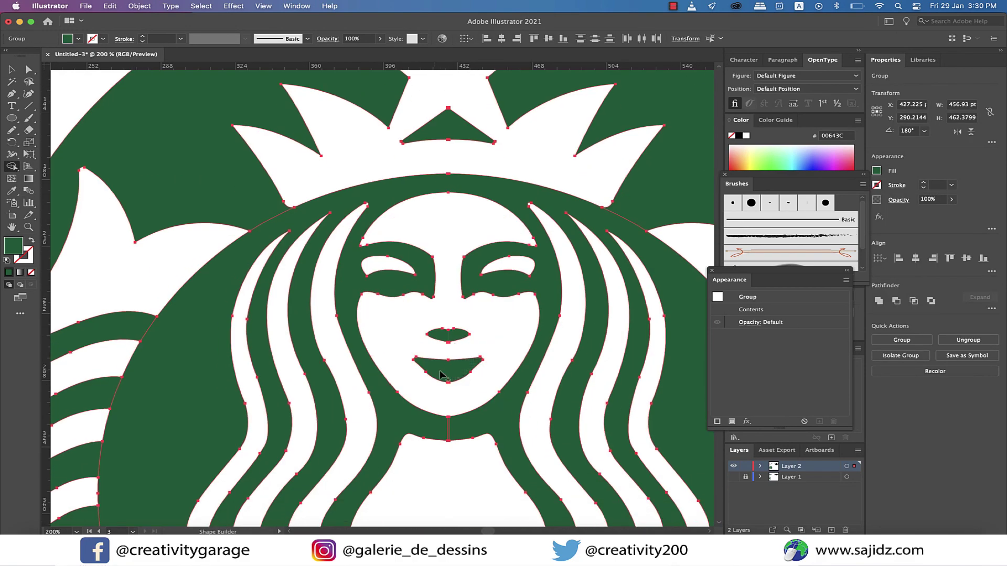
{"action": "scroll", "coordinate": [434, 373], "scroll_direction": "down", "scroll_amount": 5}
{"action": "scroll", "coordinate": [262, 315], "scroll_direction": "right", "scroll_amount": 3}
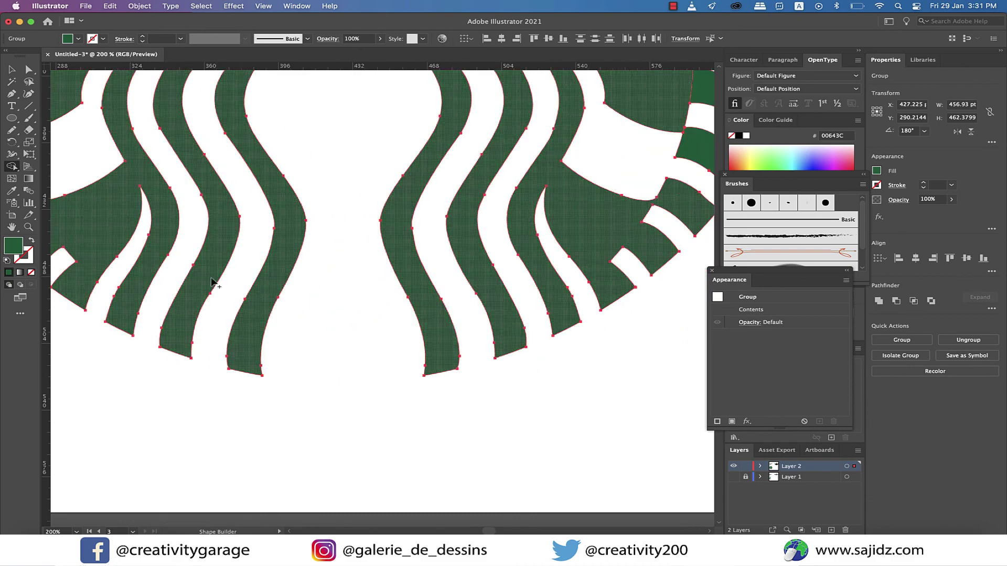
{"action": "scroll", "coordinate": [212, 283], "scroll_direction": "down", "scroll_amount": 2}
{"action": "scroll", "coordinate": [171, 253], "scroll_direction": "up", "scroll_amount": 3}
{"action": "scroll", "coordinate": [306, 181], "scroll_direction": "down", "scroll_amount": 2}
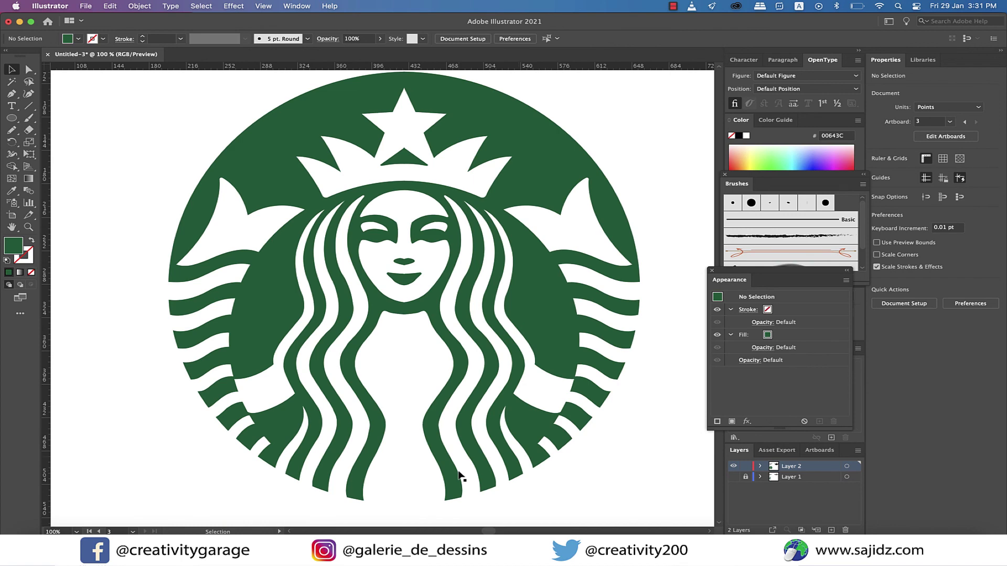
{"action": "scroll", "coordinate": [488, 440], "scroll_direction": "down", "scroll_amount": 4}
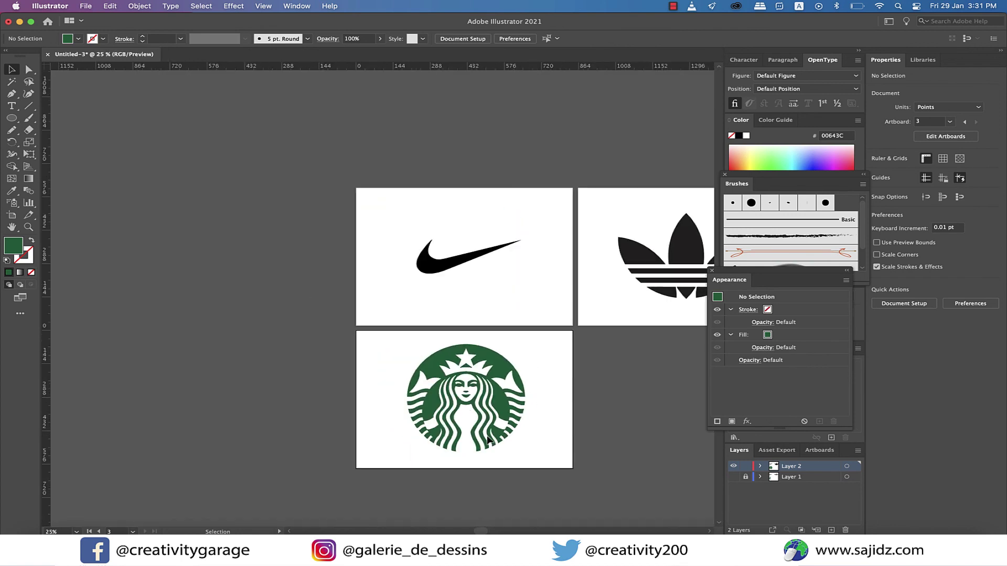
{"action": "scroll", "coordinate": [325, 270], "scroll_direction": "right", "scroll_amount": 5}
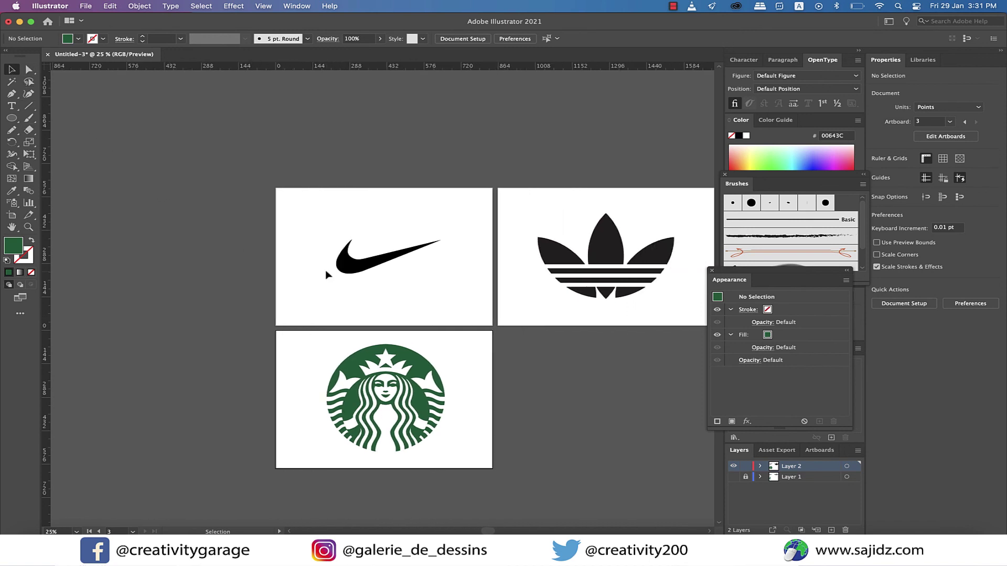
{"action": "scroll", "coordinate": [392, 376], "scroll_direction": "up", "scroll_amount": 2}
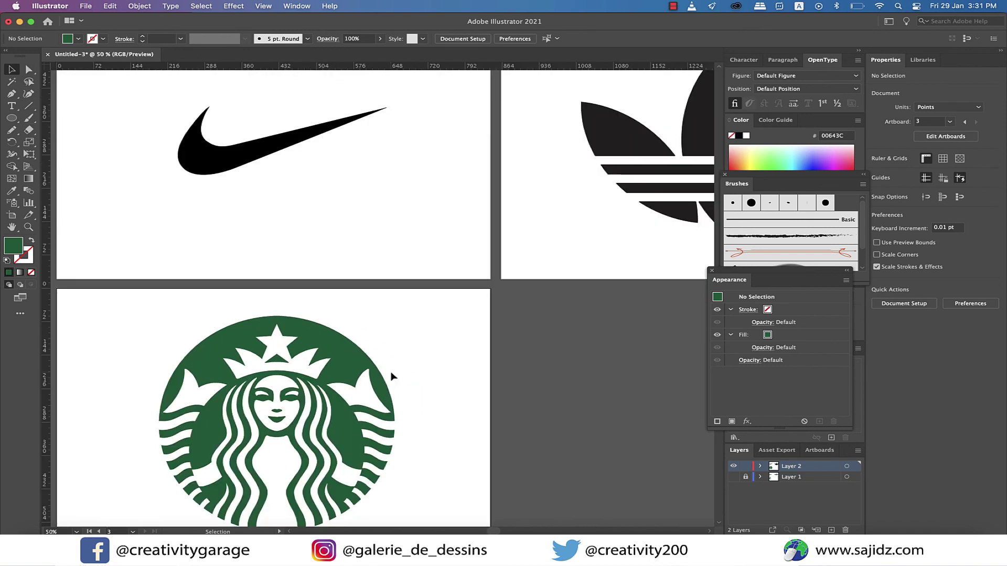
{"action": "scroll", "coordinate": [392, 376], "scroll_direction": "down", "scroll_amount": 1}
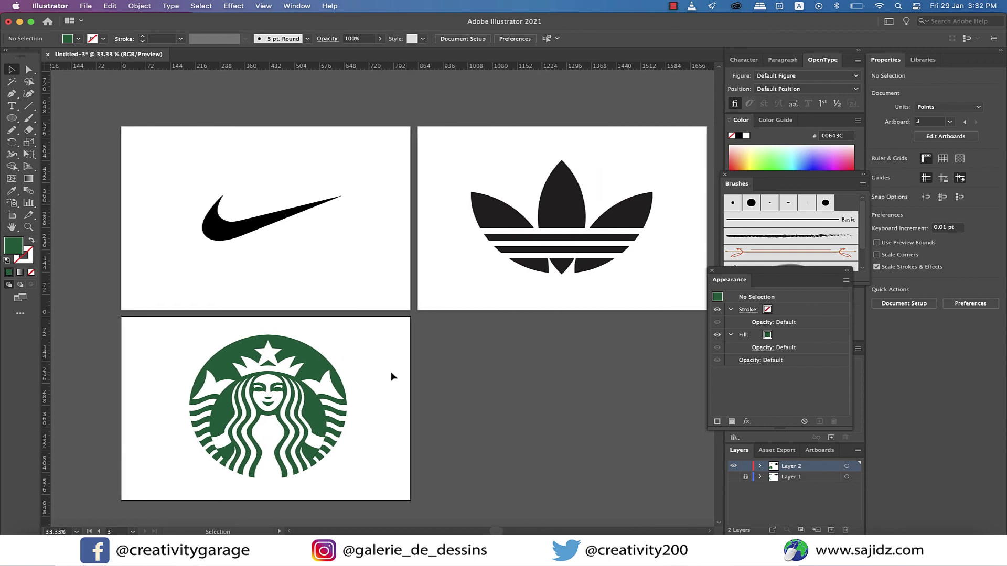